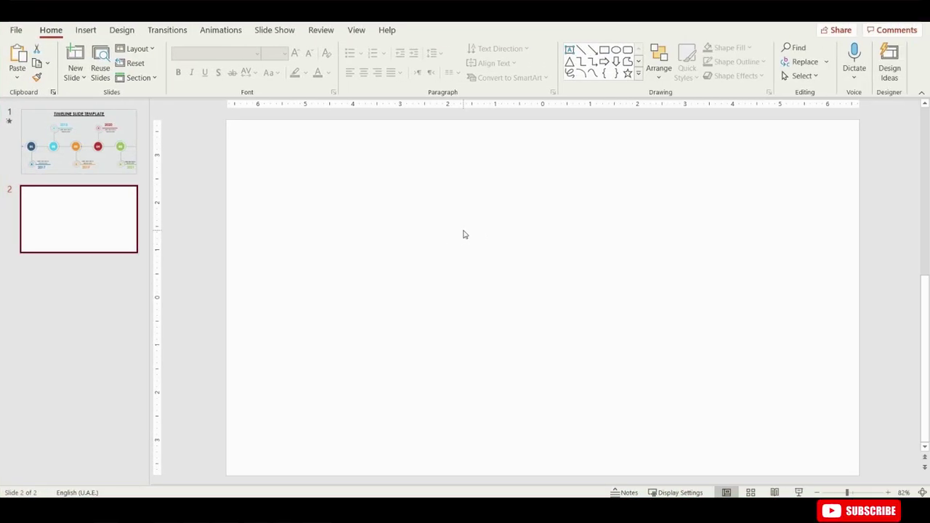
Fill the blank slide's background with a solid light gray from the recent colors
right_click(465, 235)
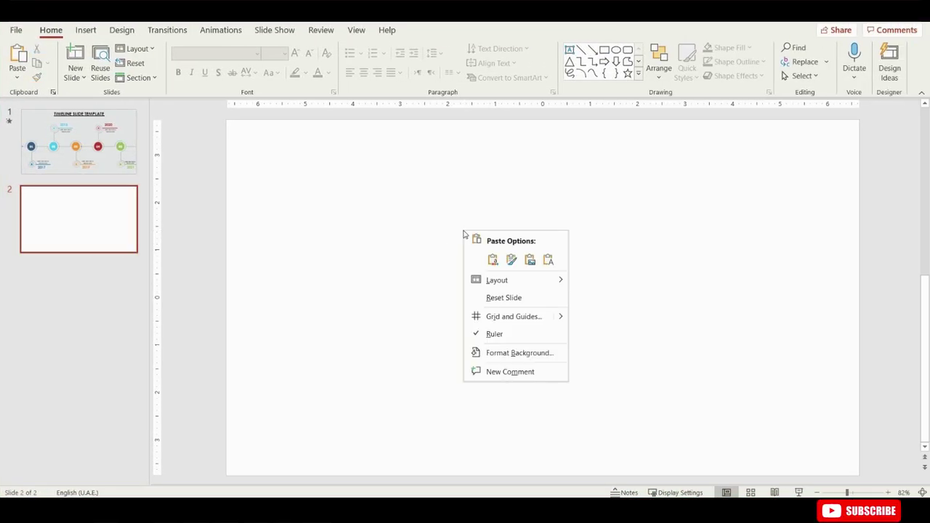
click(512, 352)
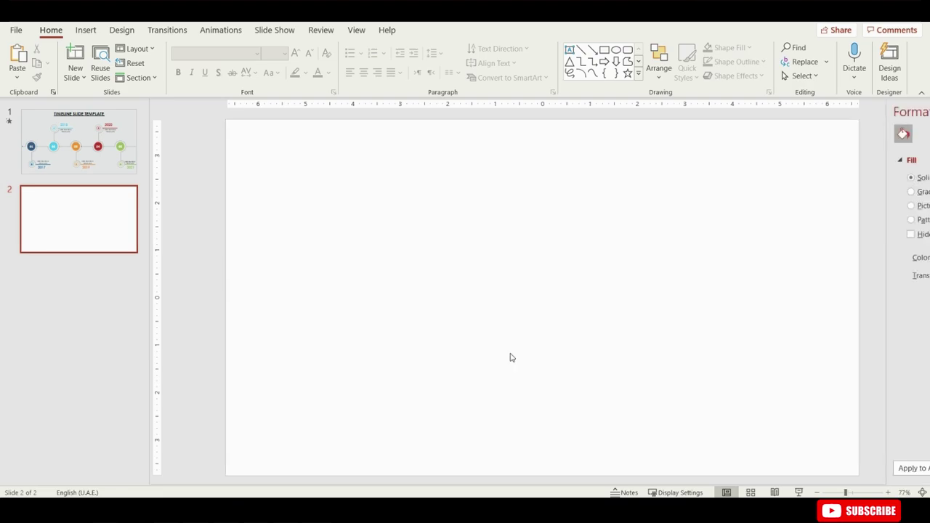
click(899, 257)
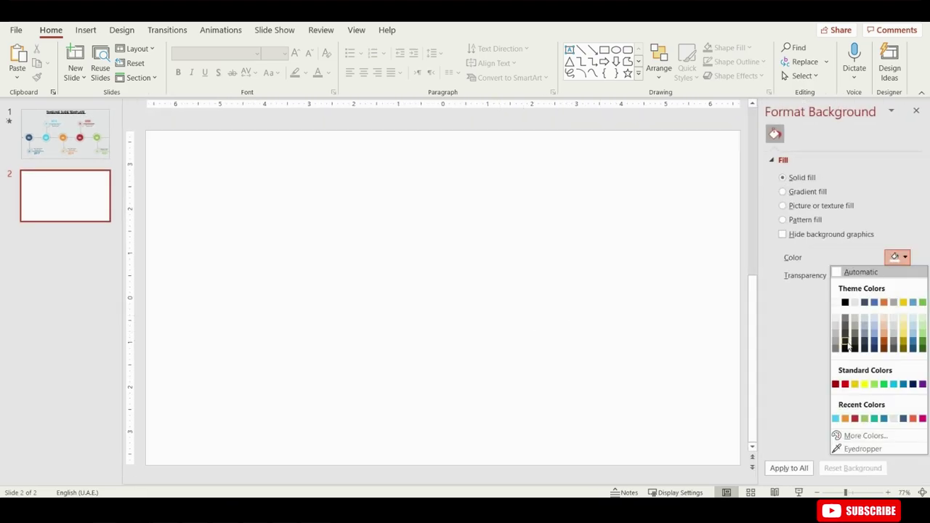
click(894, 418)
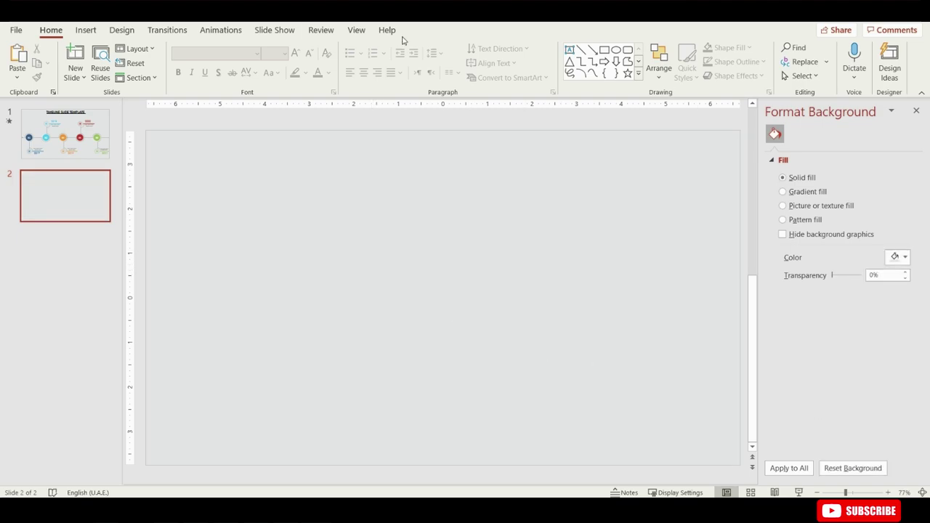
Draw a horizontal line about 0.48" long from the slide's left edge and format it as a 2 pt gray line
click(582, 49)
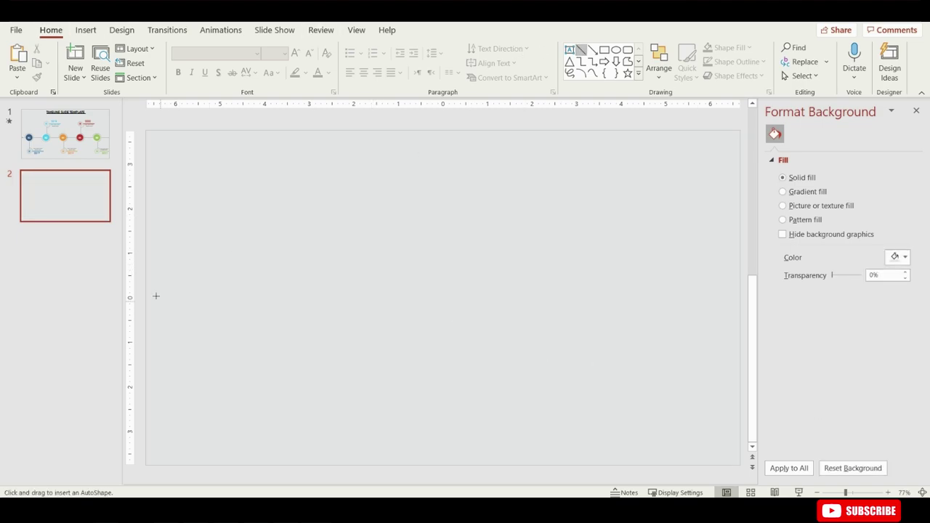
drag(166, 290, 167, 289)
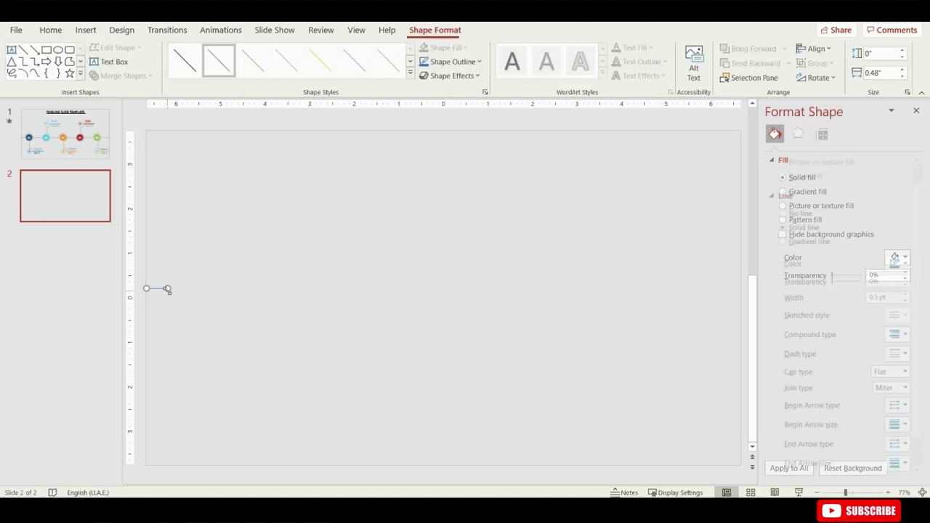
right_click(240, 291)
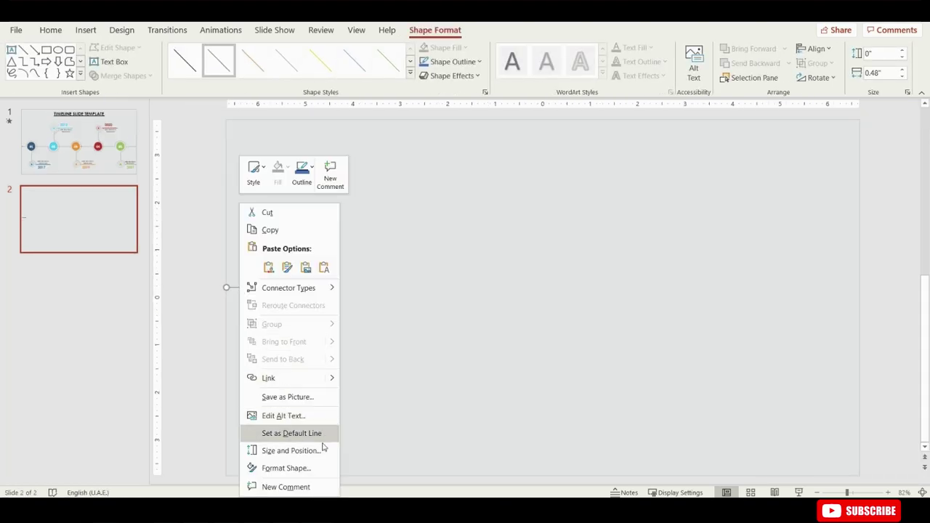
click(312, 470)
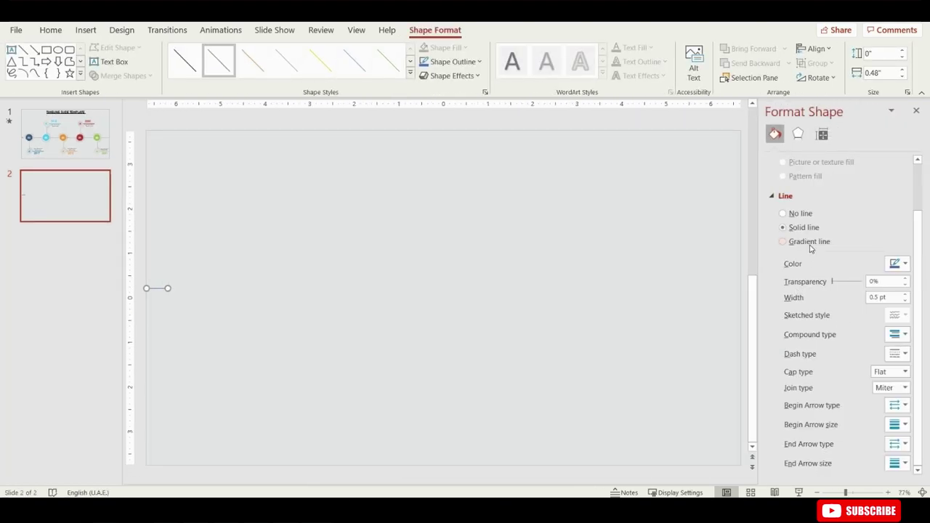
click(906, 296)
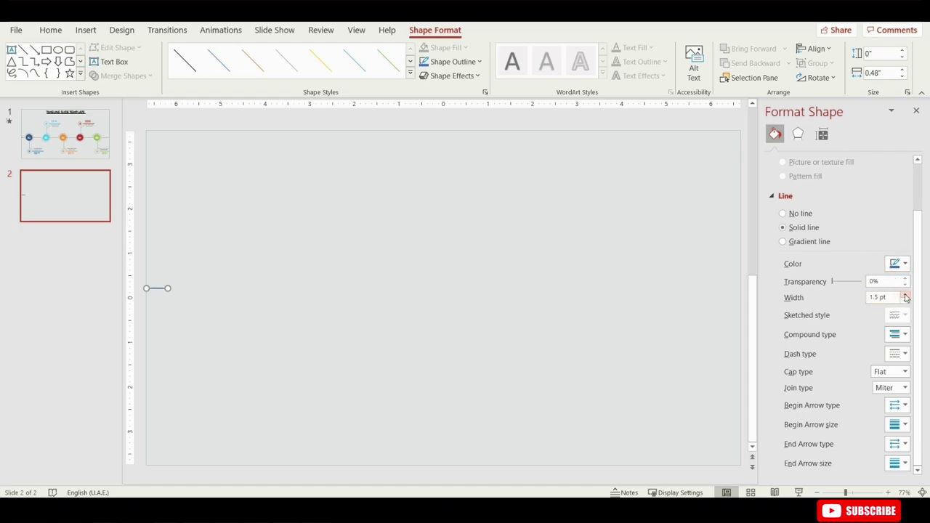
click(901, 266)
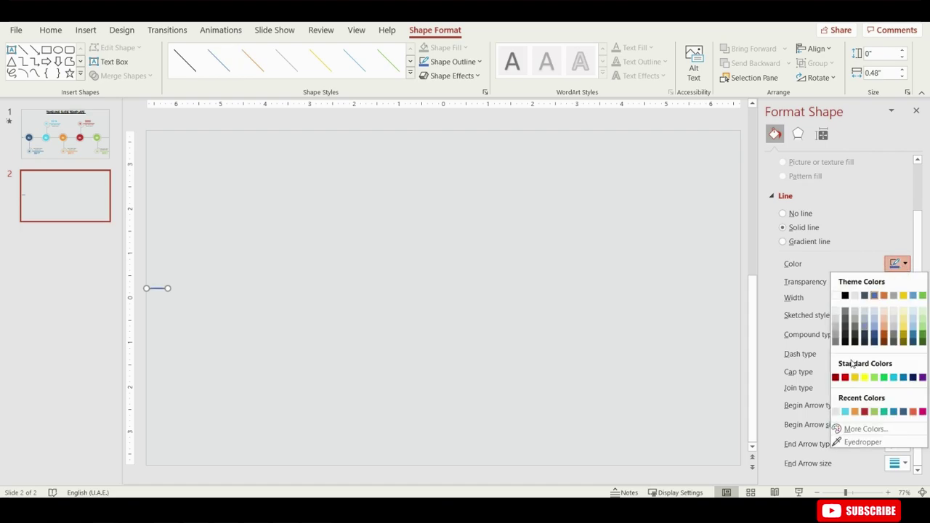
click(836, 328)
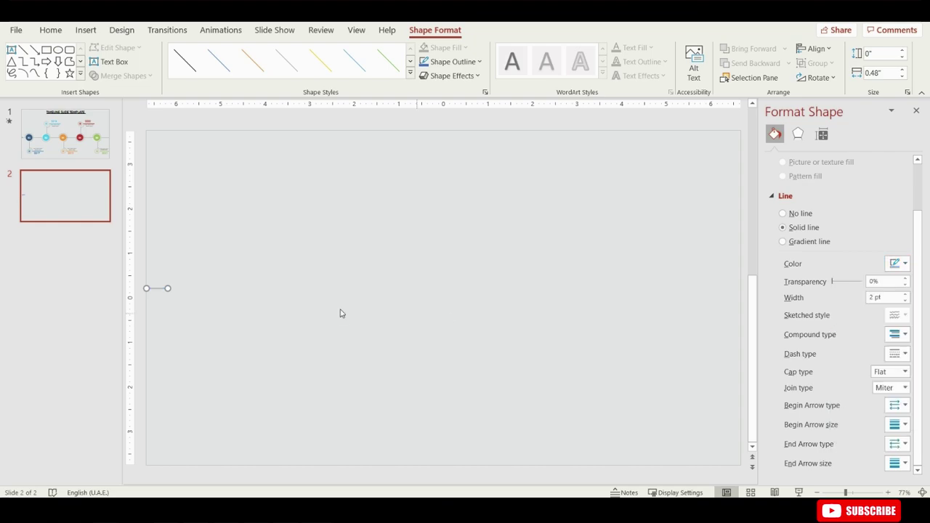
click(341, 313)
Draw an arc about 0.7" in size near the short line and give it a 2 pt gray outline
click(580, 73)
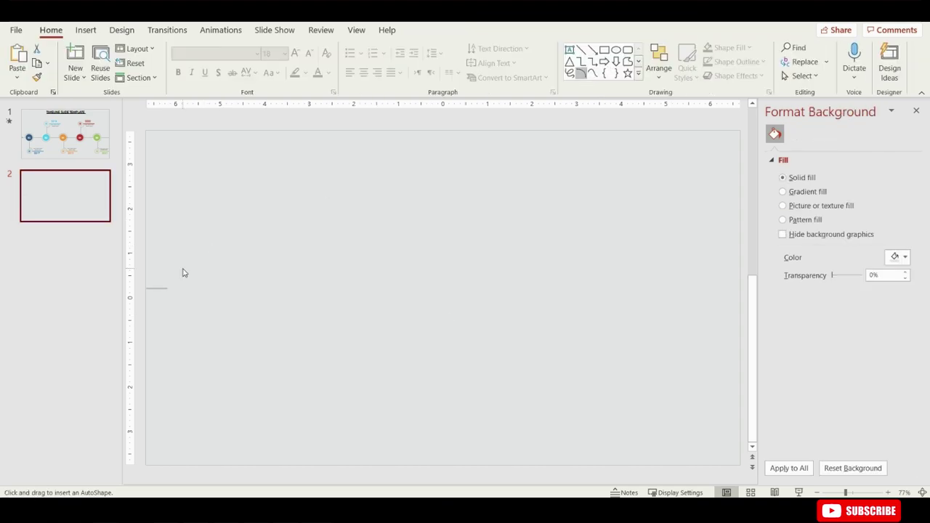
mouse_move(183, 270)
mouse_down()
mouse_move(211, 284)
mouse_move(214, 300)
mouse_up()
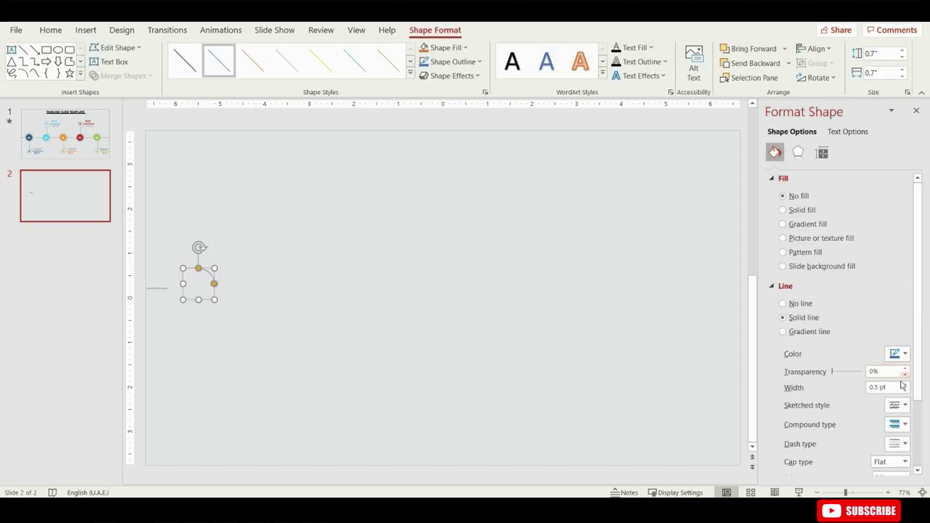
click(906, 384)
click(905, 383)
click(905, 383)
click(905, 385)
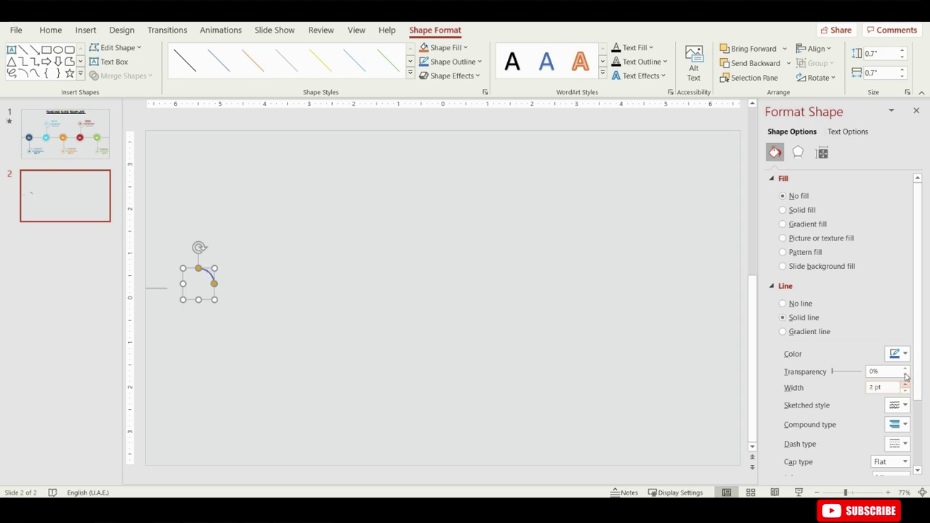
click(888, 355)
click(837, 230)
Set the arc's height and width to 1.3"
click(880, 54)
text(1)
click(888, 73)
text(1.3)
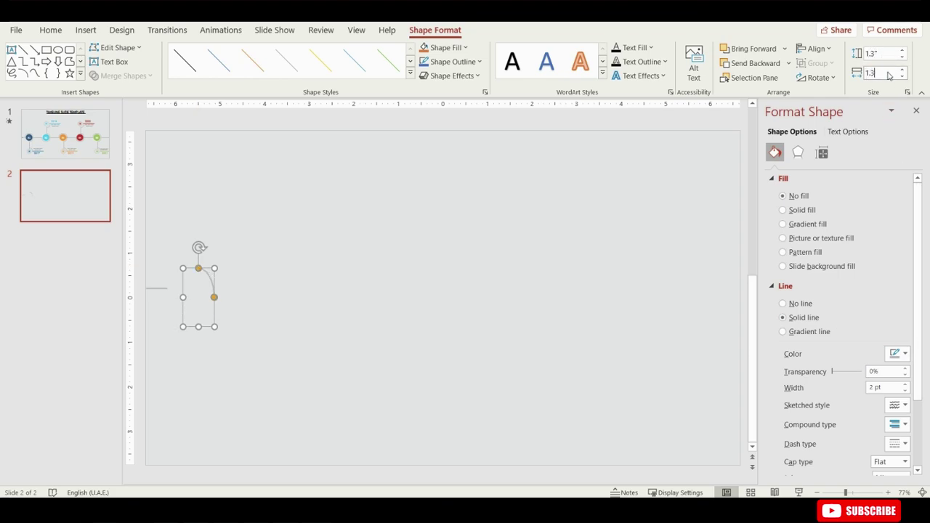
key(Return)
Rotate and extend the arc into an upper half circle starting at the right end of the short line
drag(211, 248, 205, 266)
click(214, 266)
click(215, 268)
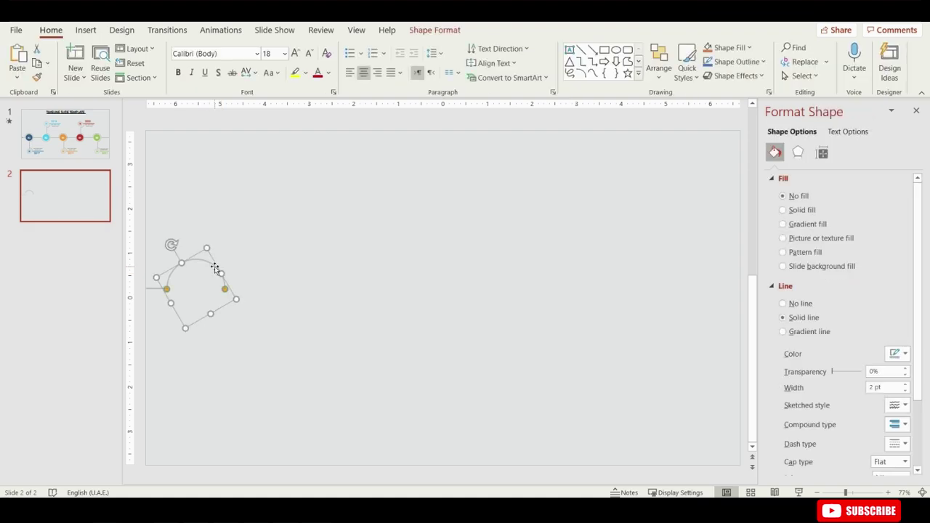
Duplicate the half-circle arc and align the copy exactly over the original
key(Down)
key(Down)
key(Right)
key(Right)
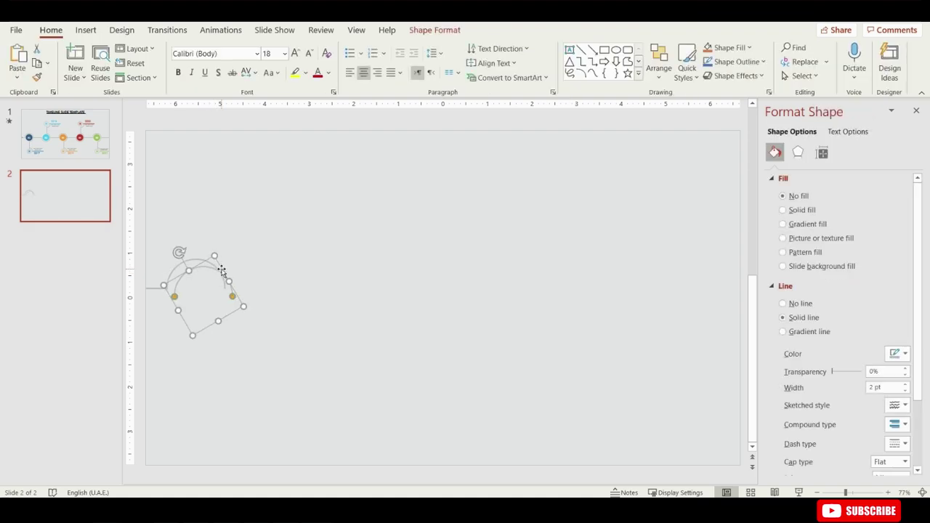
click(213, 264)
drag(210, 265, 210, 268)
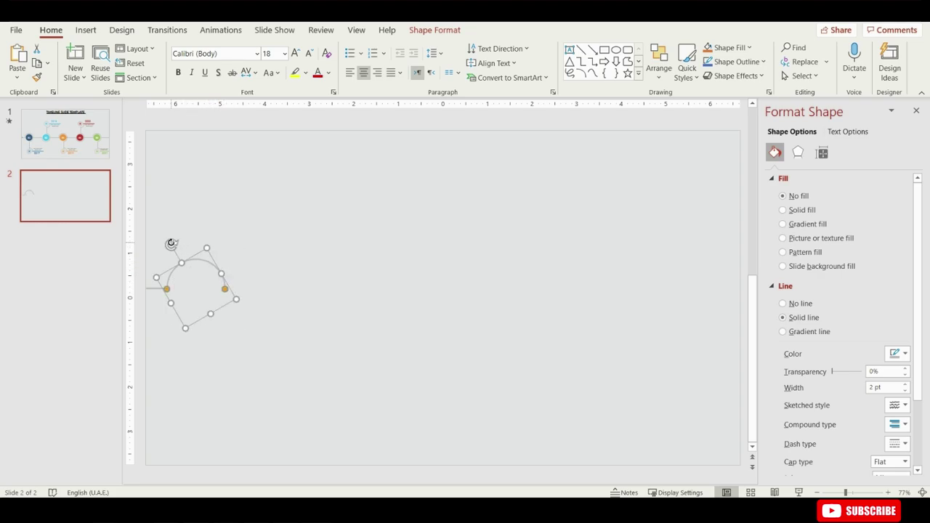
Rotate the copied arc 180° to form the lower half and shorten it to a quarter ending at the circle's bottom center
drag(171, 244, 211, 317)
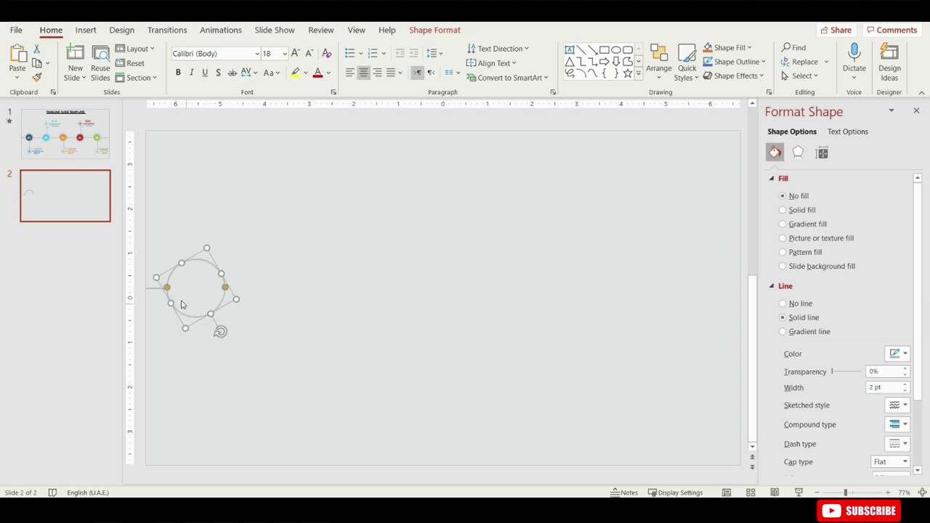
click(184, 310)
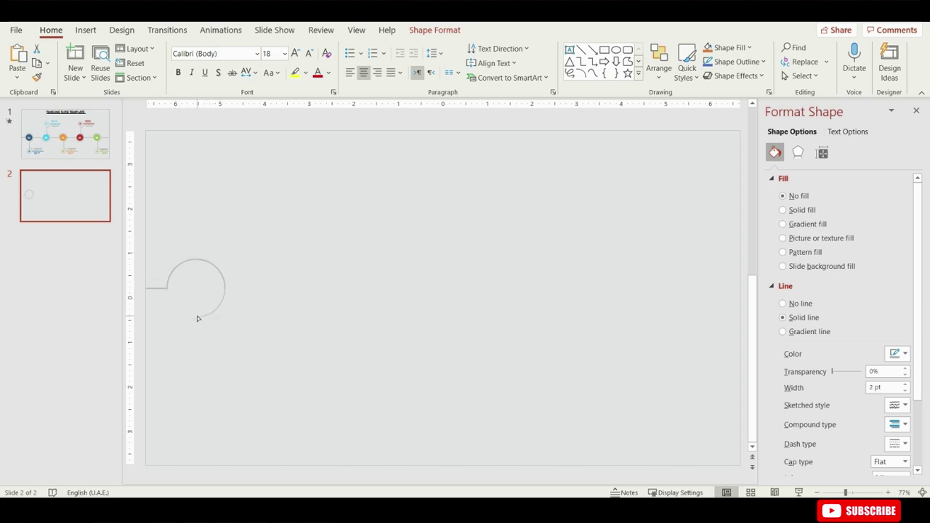
click(197, 318)
Duplicate the short line, rotate the copy left 90°, attach it below the arc's lower end and lengthen it to about 1.04"
key(Tab)
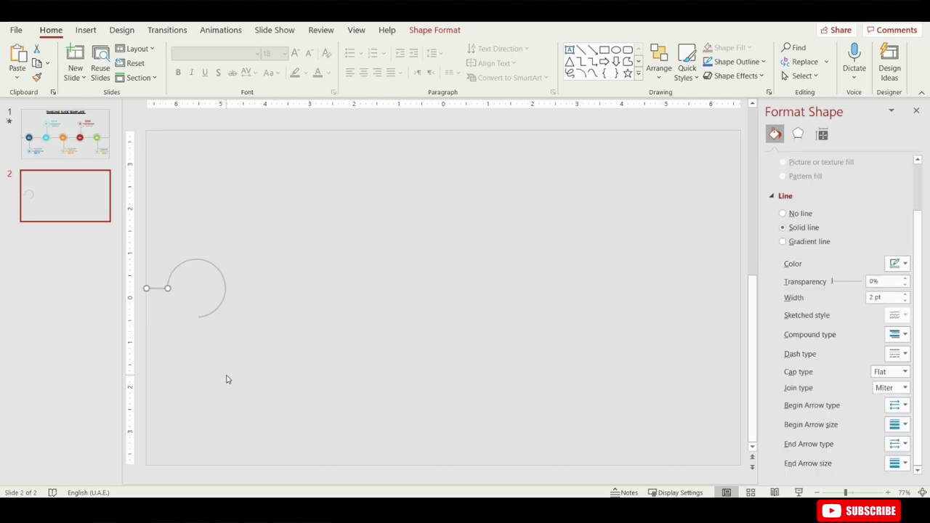
key(ctrl+d)
drag(159, 295, 189, 327)
double_click(191, 329)
click(814, 78)
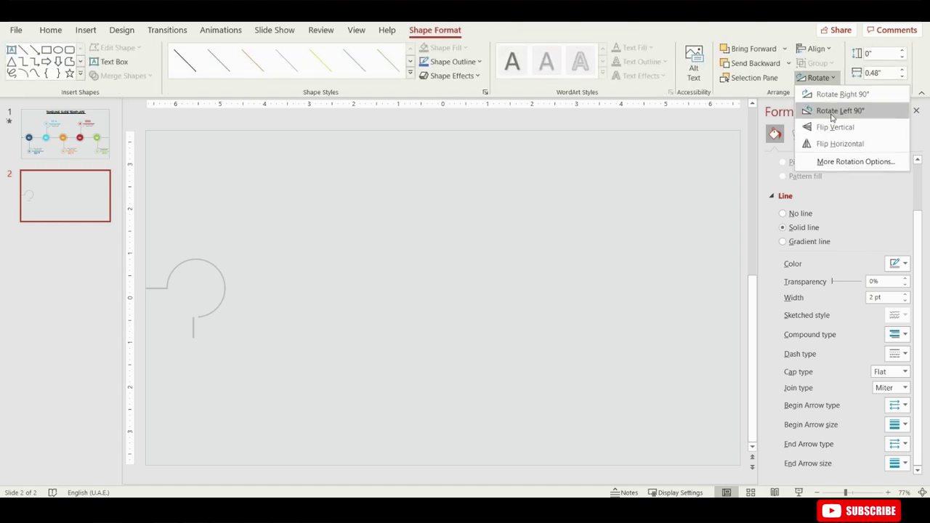
click(829, 110)
drag(193, 328, 199, 363)
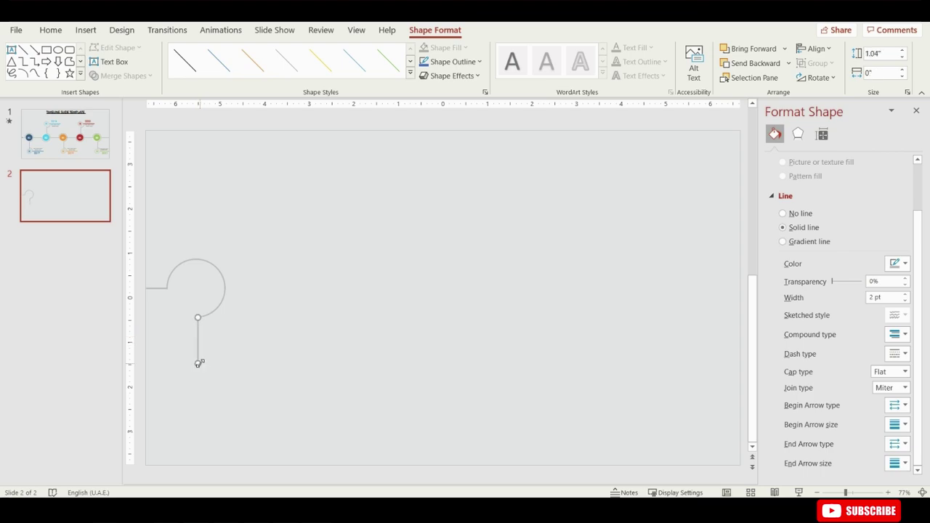
Draw a hollow circle about 0.84" across beside the vertical line, with no outline and a gray fill
click(253, 374)
click(641, 75)
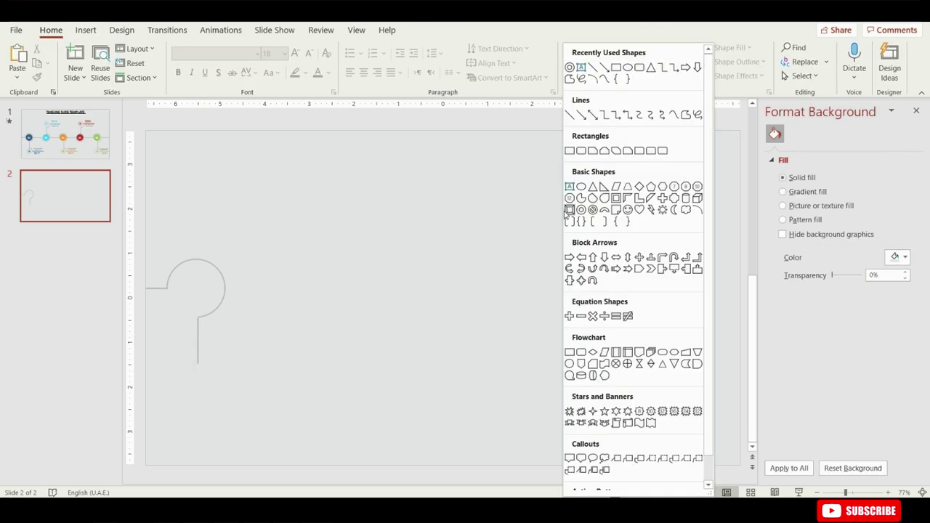
click(582, 210)
drag(246, 340, 284, 378)
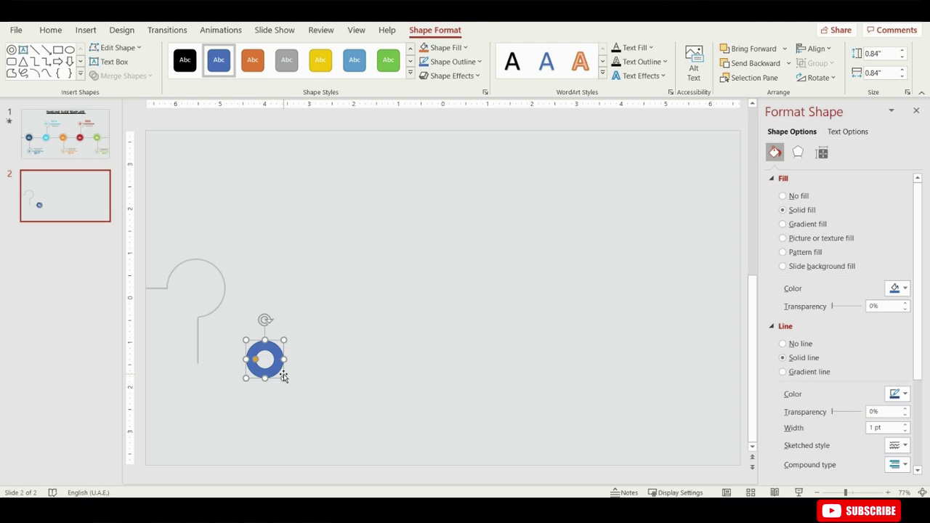
click(810, 345)
click(895, 288)
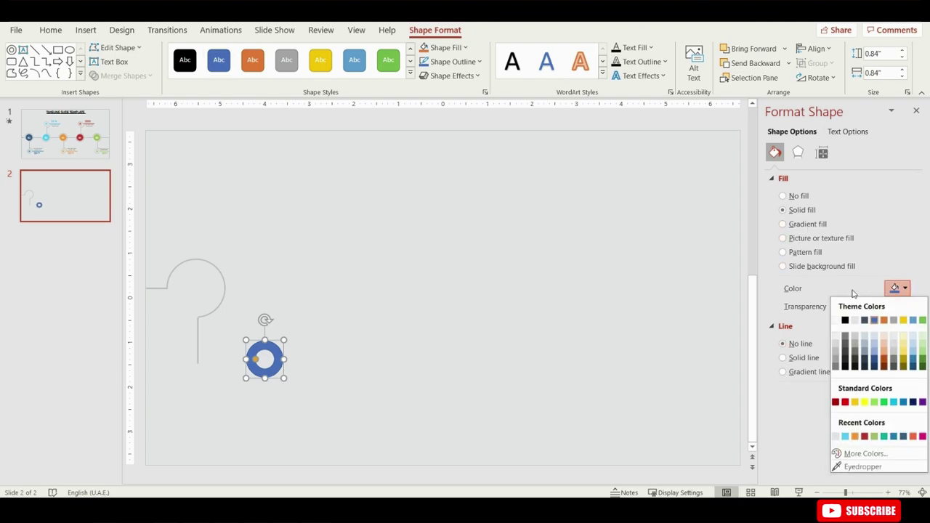
click(837, 355)
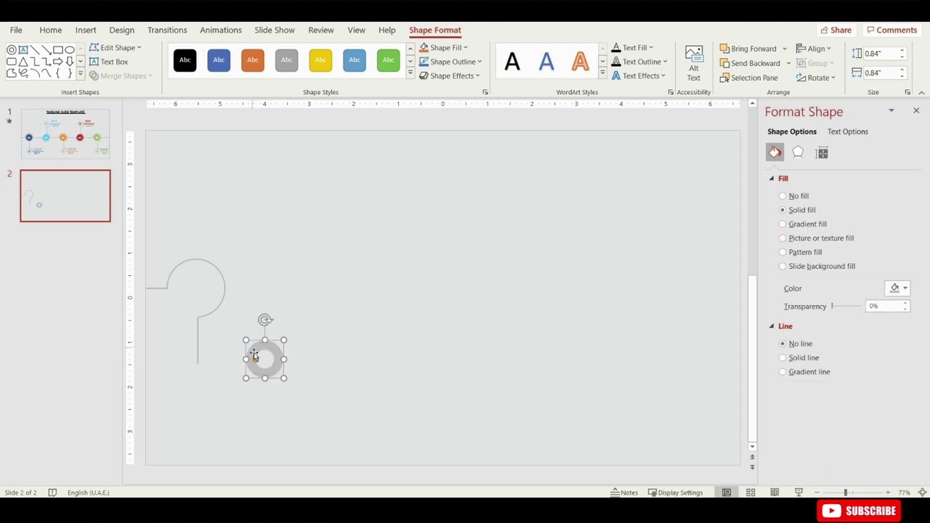
Attach the hollow circle as a thin ring to the vertical line's lower end and add a smaller concentric ring inside it
drag(254, 362, 192, 386)
scroll(186, 393, up, 10)
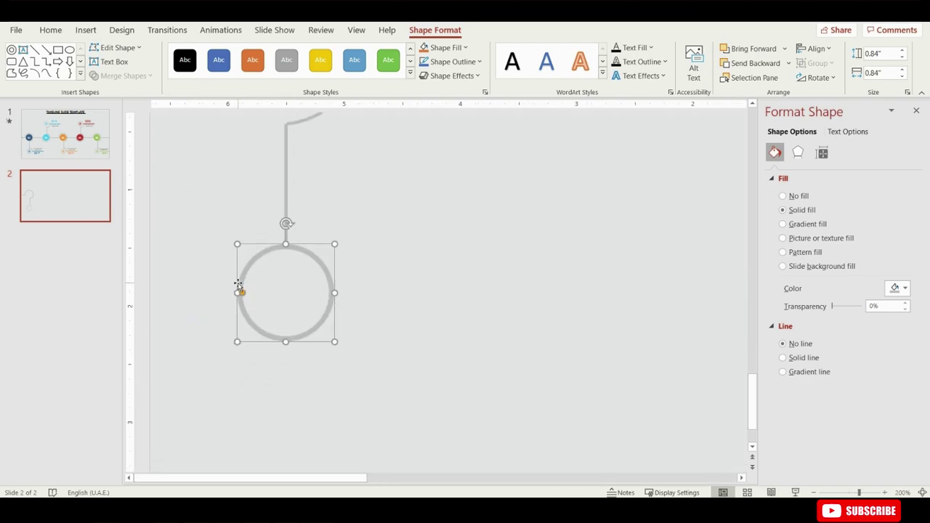
drag(333, 311, 319, 264)
drag(332, 341, 317, 324)
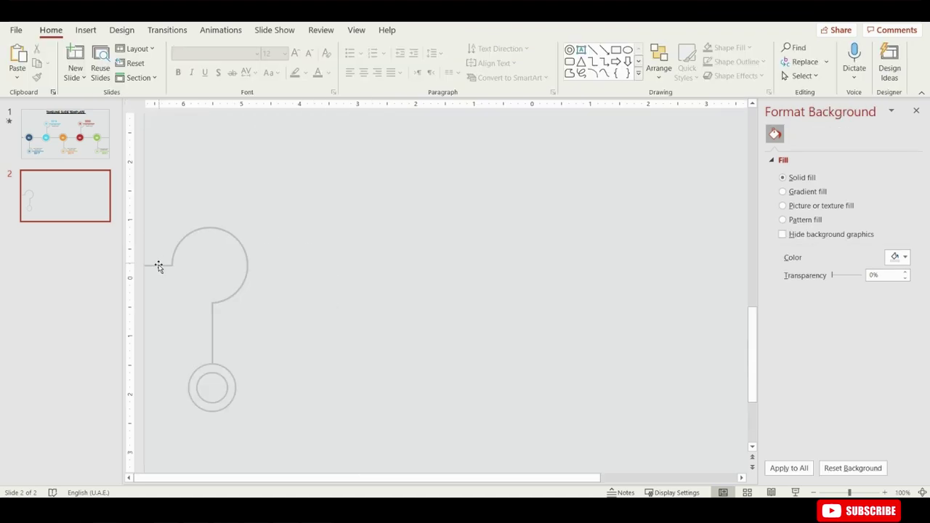
Copy the short horizontal line to the large arc's right side and extend it to about 1.32"
click(159, 267)
drag(162, 269, 203, 276)
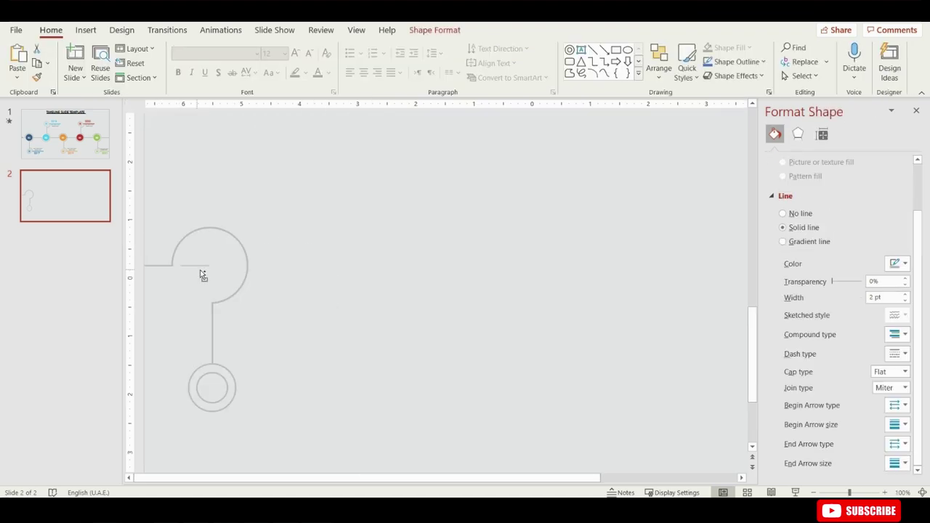
click(274, 265)
drag(275, 264, 324, 264)
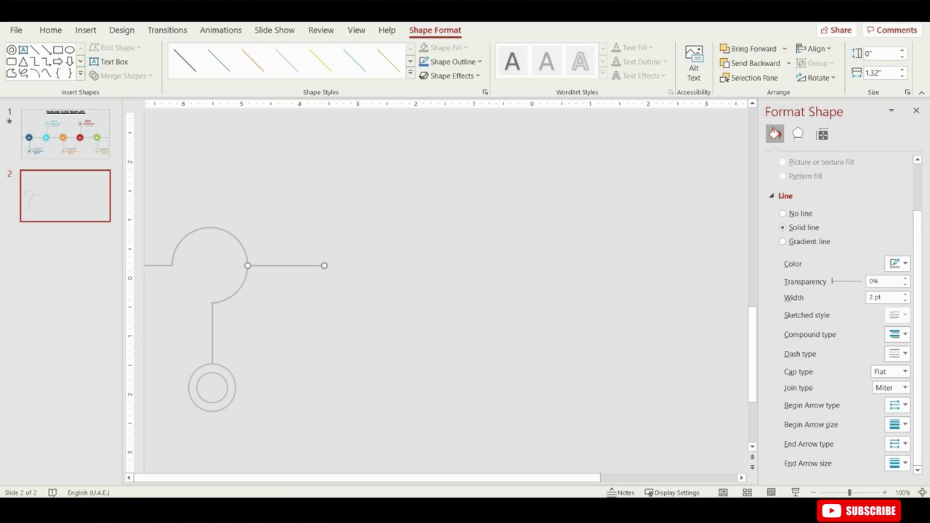
Draw an arc right of the concentric rings, extend it to a nearly full circle and enlarge it to about 1.02"
click(51, 29)
click(593, 73)
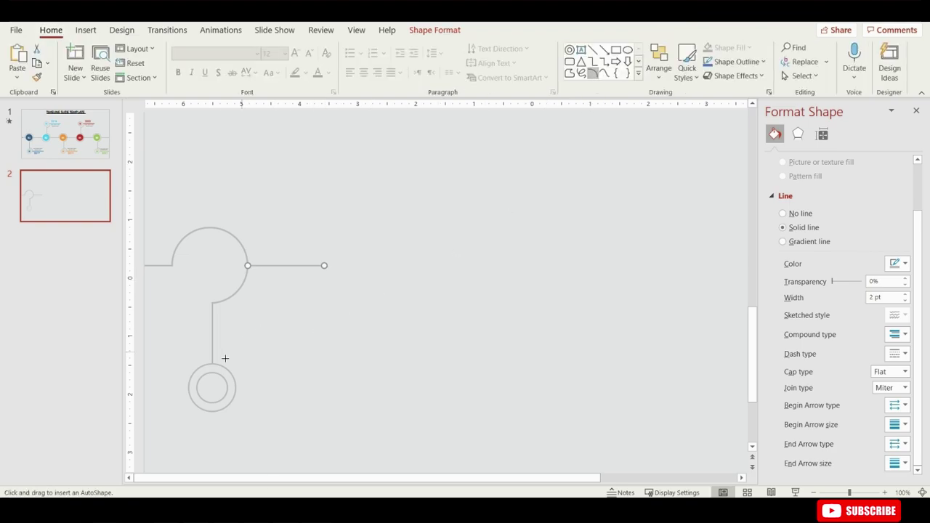
drag(258, 348, 312, 398)
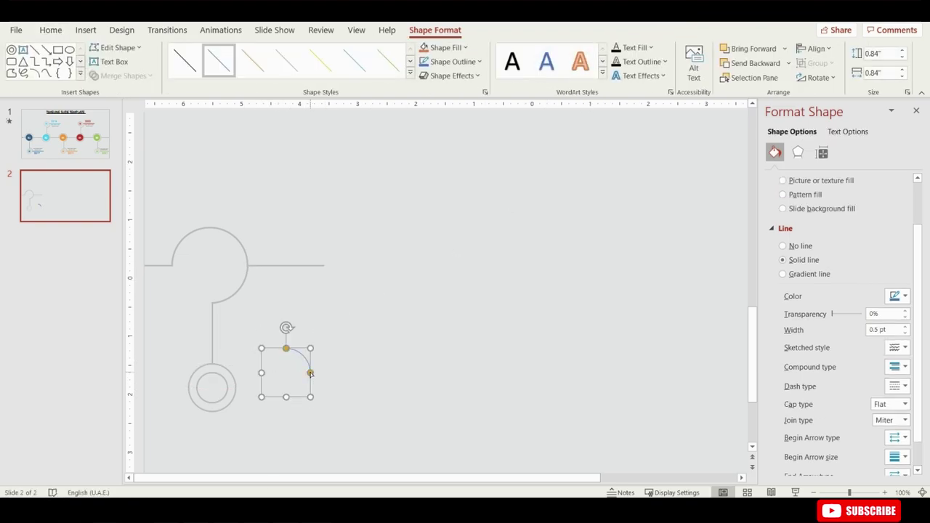
click(274, 351)
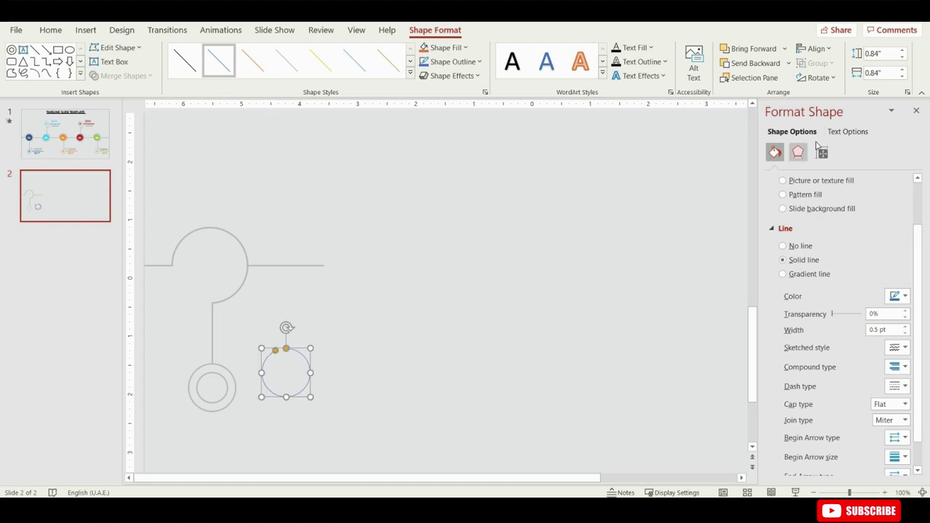
drag(311, 395, 321, 407)
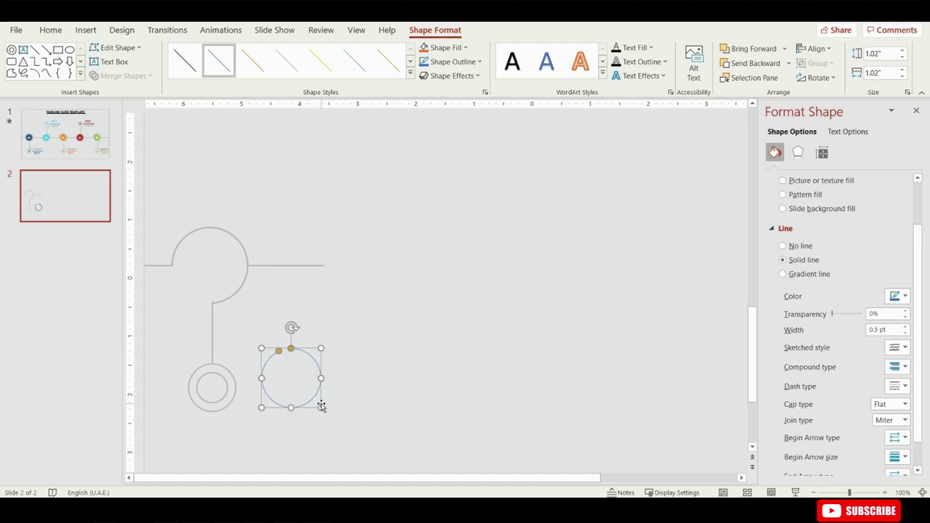
Set the new arc's line width to 2 pt and its color to gray
click(905, 326)
click(905, 326)
click(906, 326)
click(906, 326)
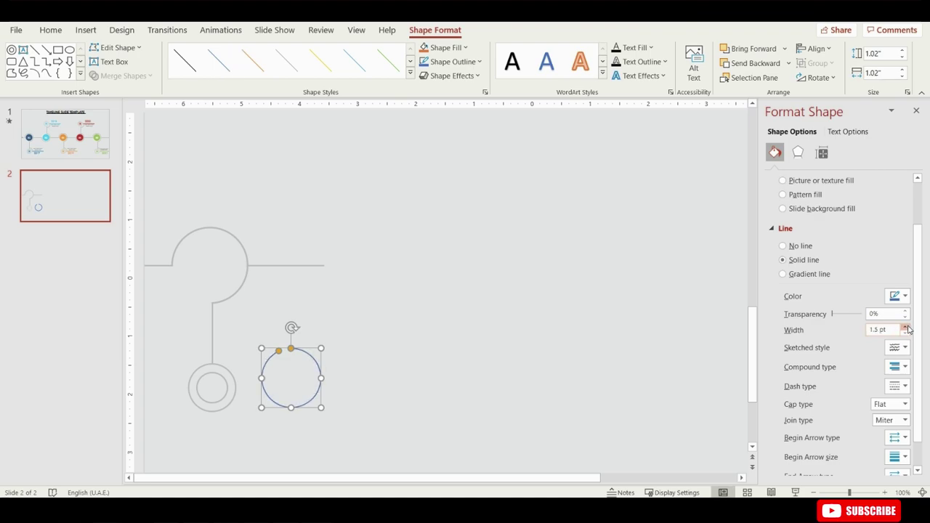
click(906, 327)
click(906, 327)
click(905, 298)
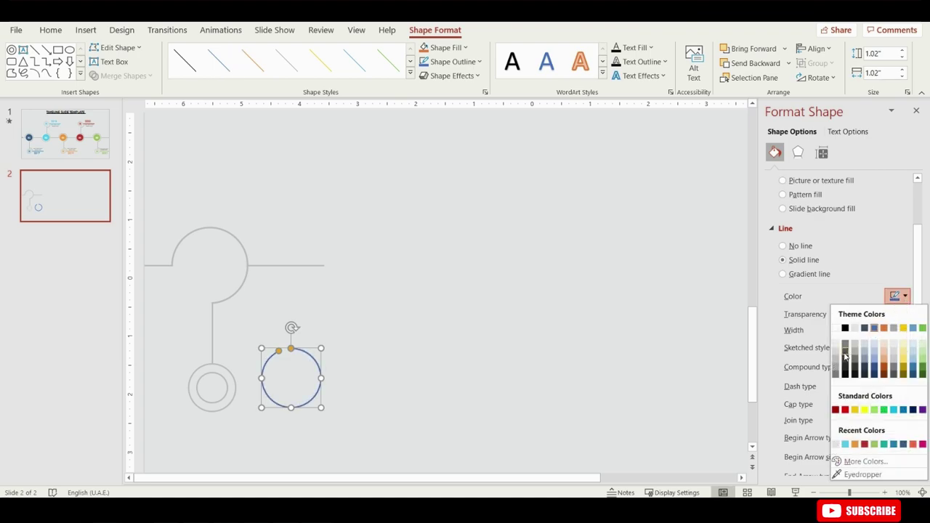
click(842, 357)
Center the arc around the concentric rings and shorten it to an upper-right quarter arc
drag(317, 365, 238, 374)
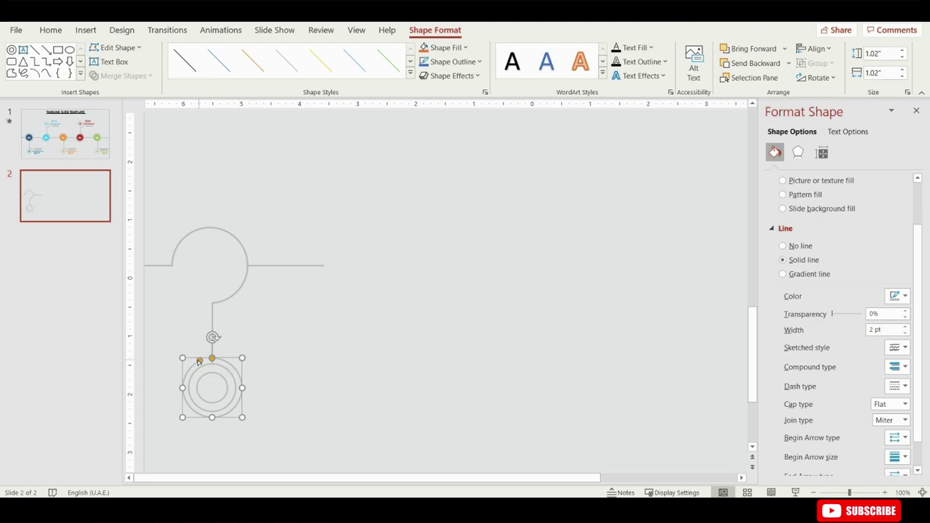
click(222, 420)
click(243, 387)
click(276, 407)
Draw a circle in the empty area beside the vertical line and size it to 0.2" by 0.2"
click(627, 50)
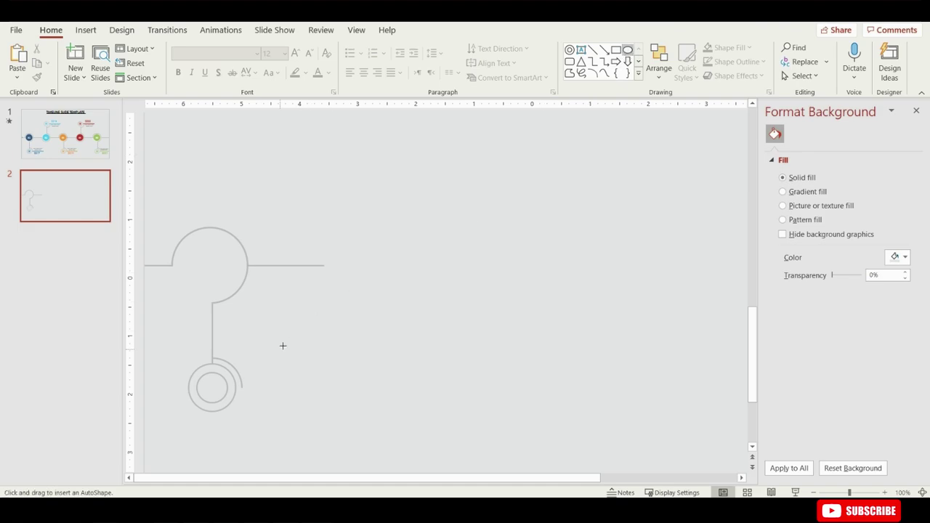
drag(281, 334, 312, 362)
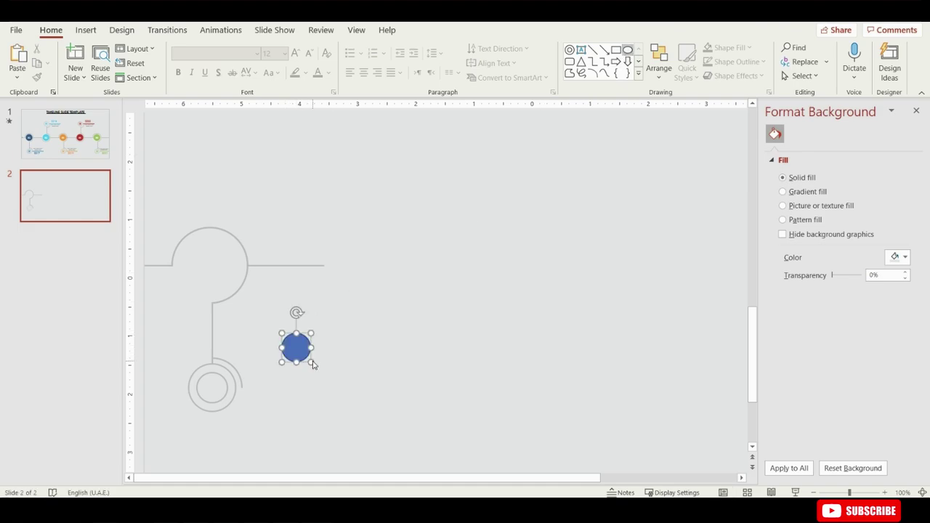
click(876, 53)
text(0.2)
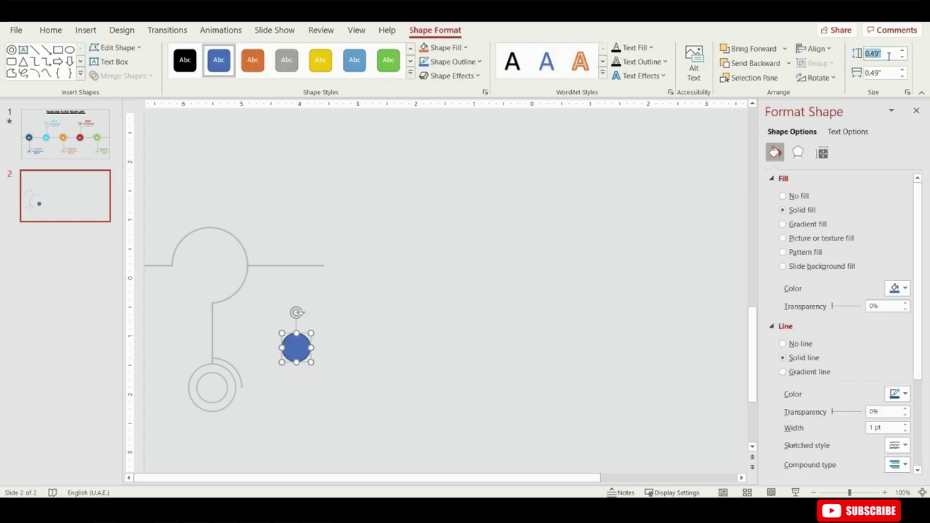
key(Return)
click(880, 72)
text(0.2)
key(Return)
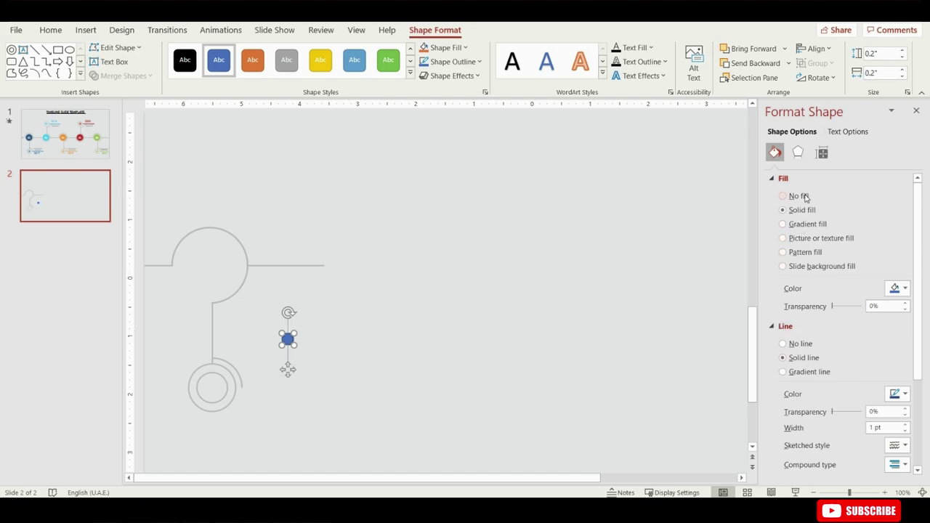
Remove the small circle's outline, fill it blue and place it at the center of the concentric rings
click(791, 344)
click(895, 288)
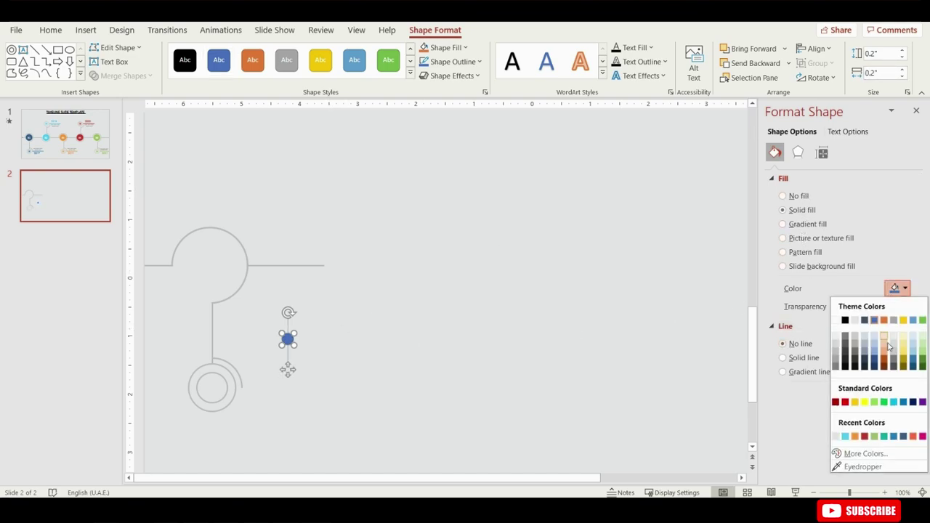
click(895, 438)
drag(287, 339, 212, 388)
click(357, 425)
Fill the inner ring with the same blue as the center dot
click(226, 386)
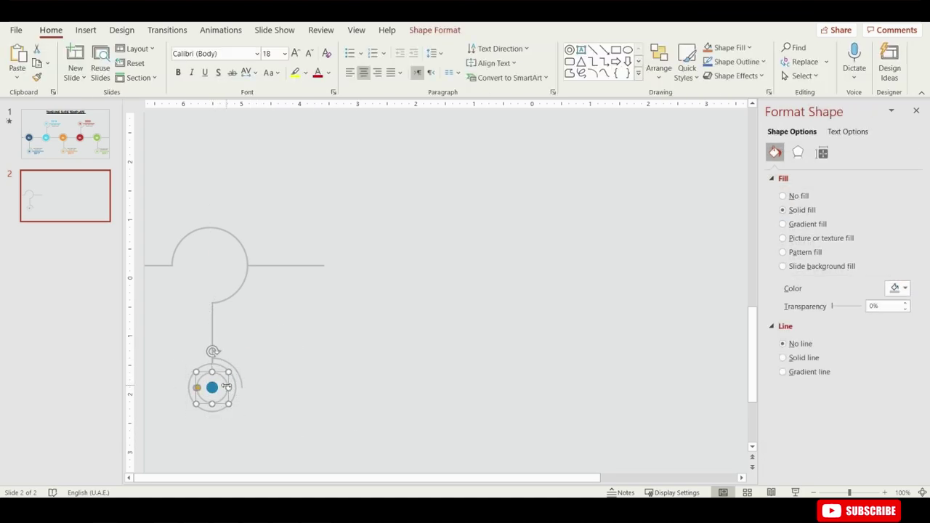
click(897, 287)
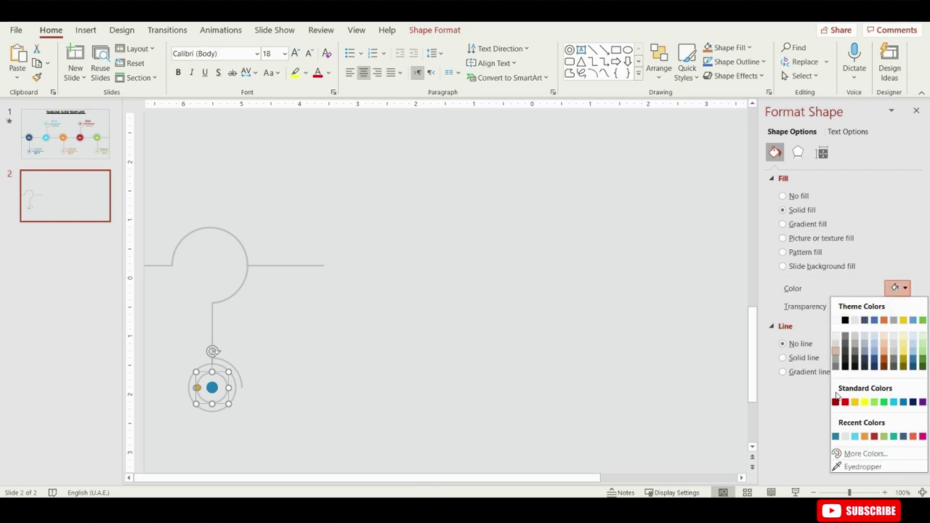
click(835, 438)
click(325, 405)
Copy the horizontal line to the right side of the rings, lengthen it slightly and color it blue
drag(290, 266, 284, 388)
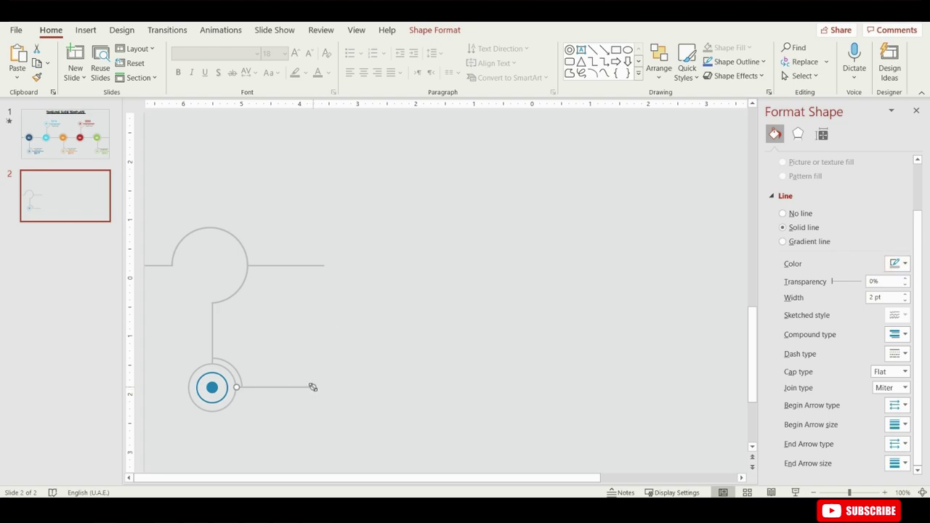
drag(313, 387, 321, 387)
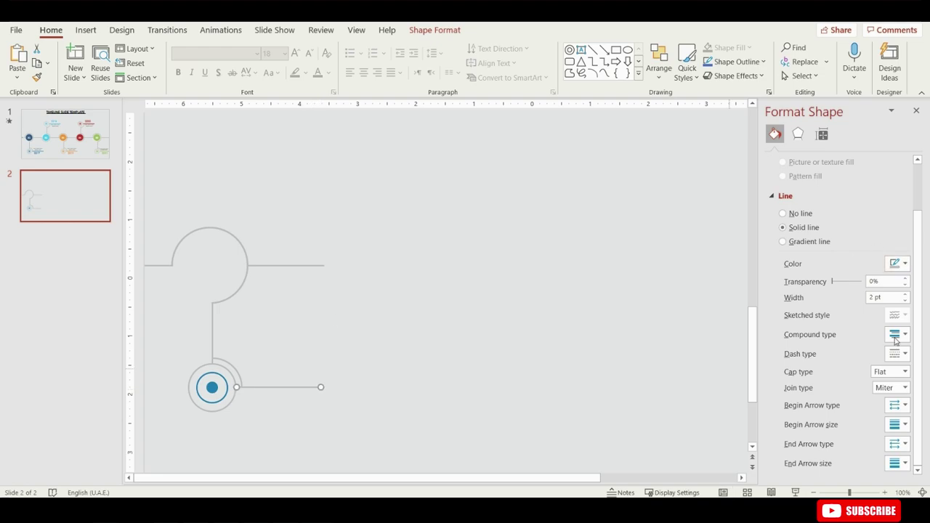
click(899, 263)
click(835, 412)
click(368, 455)
Add a text box above the blue line reading 2017 in Century Gothic
click(86, 30)
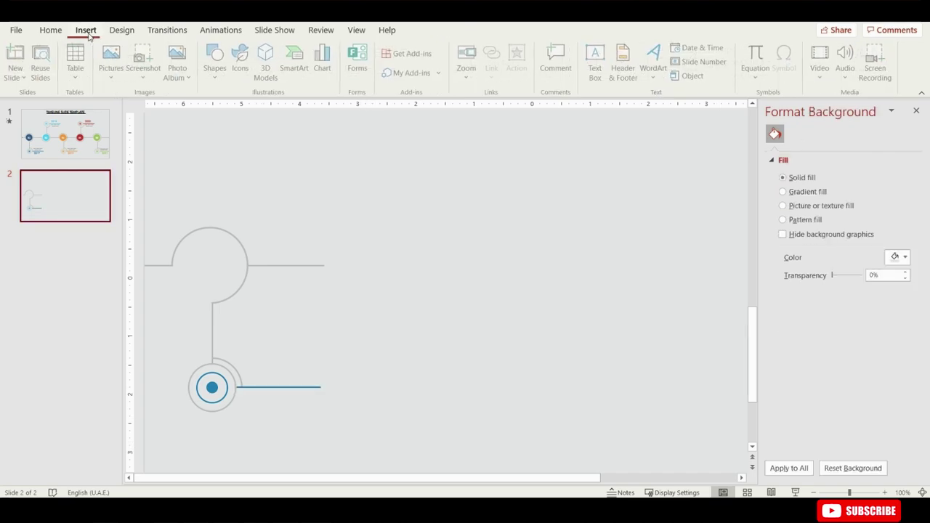
click(596, 62)
drag(245, 361, 320, 384)
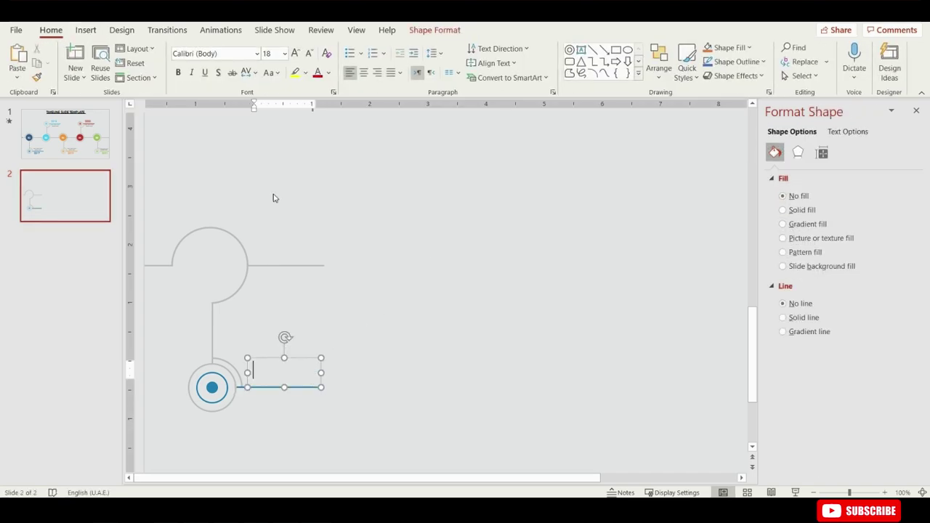
click(255, 53)
scroll(249, 342, down, 1)
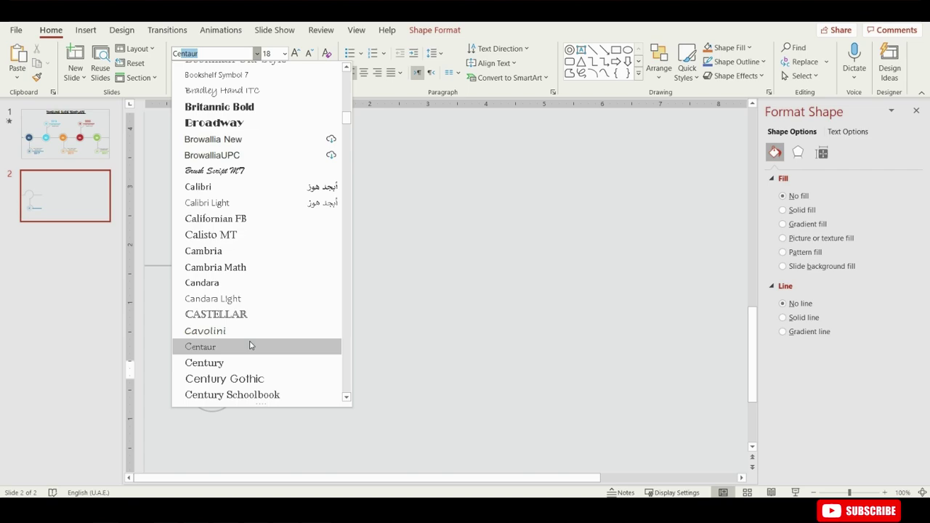
click(255, 380)
text(201)
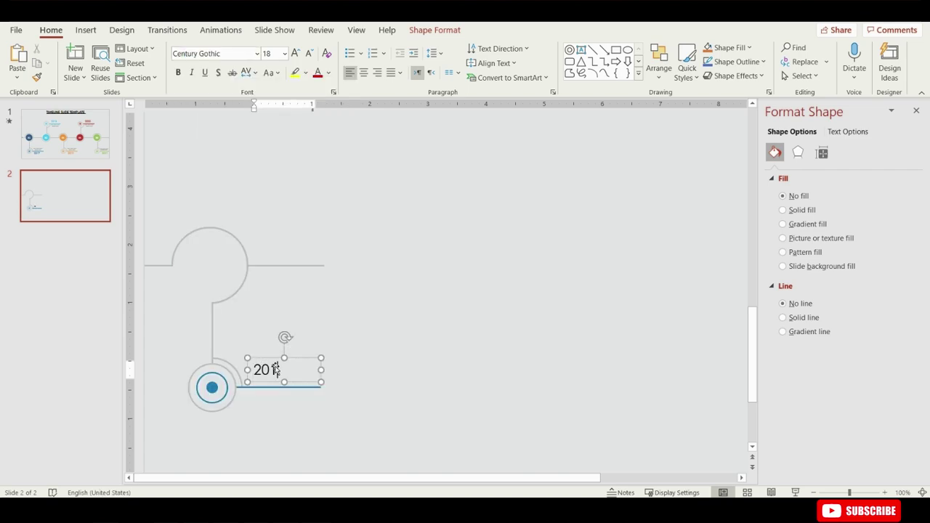
text(7)
Enlarge the 2017 text to 28 pt and color it the same blue as the line
key(ctrl+a)
click(295, 54)
click(295, 54)
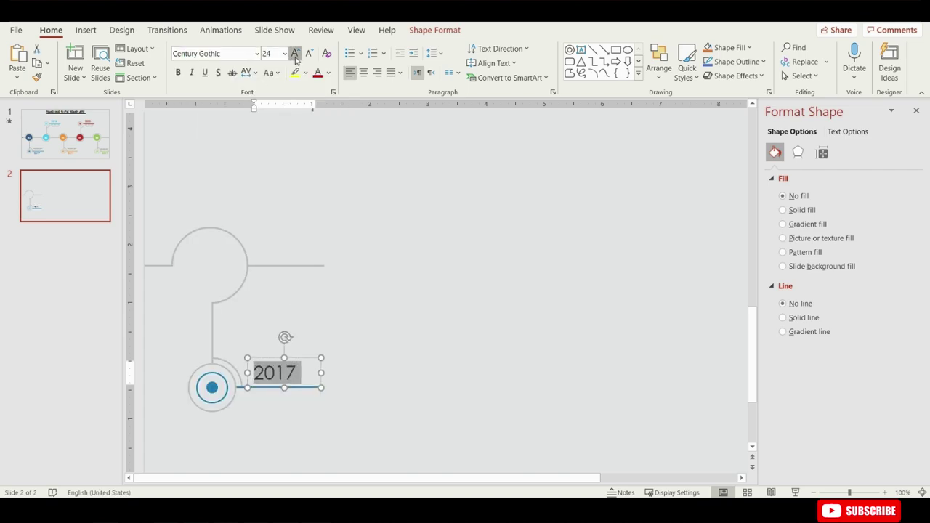
click(294, 54)
click(328, 73)
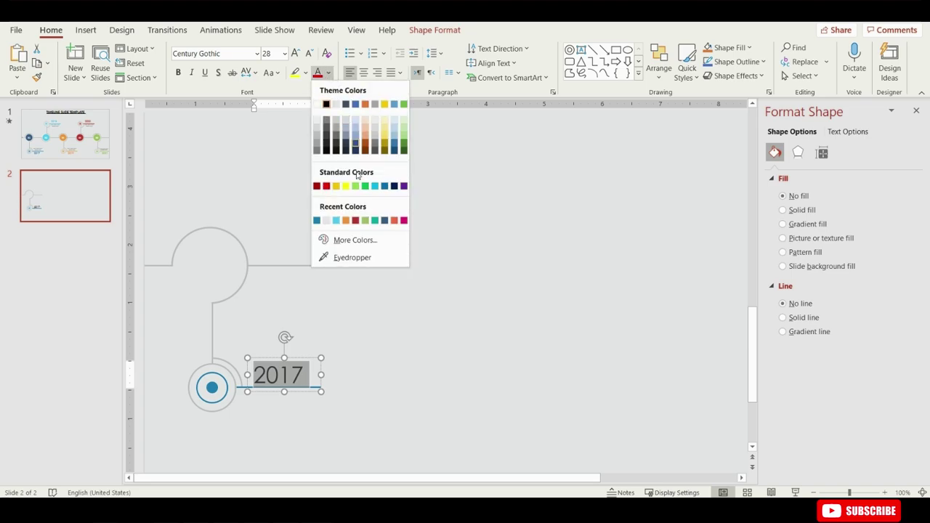
click(318, 221)
Add a text box below the blue line reading ADD YOUR OWN POINTS HERE
click(85, 30)
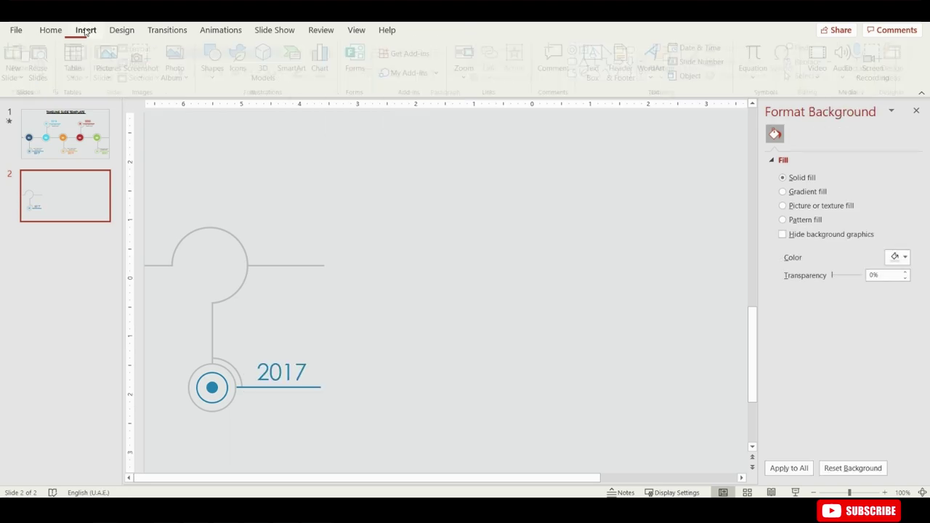
click(596, 62)
drag(242, 393, 327, 420)
text(ADD YOUR OWN POINTS HERE)
Format the description text as 12 pt Century Gothic in gray
key(ctrl+a)
click(309, 54)
click(309, 54)
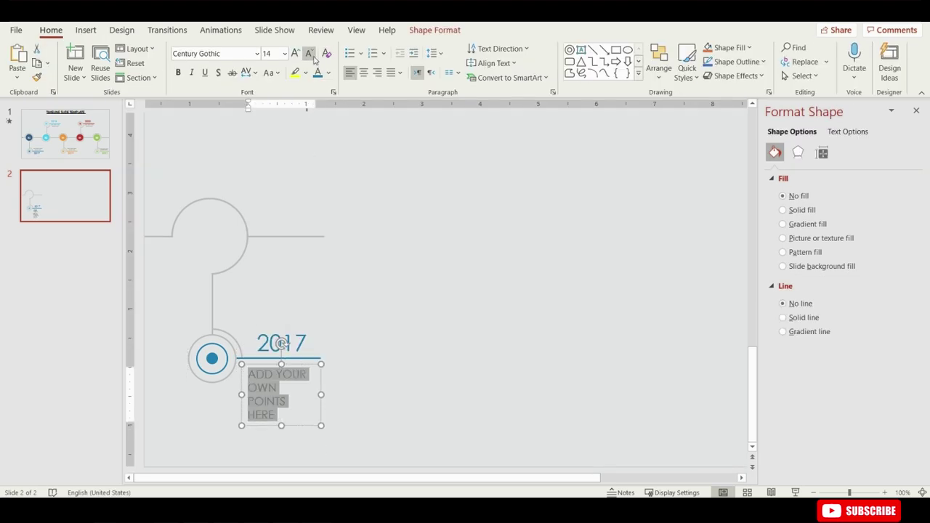
click(309, 54)
click(211, 53)
text(Ce)
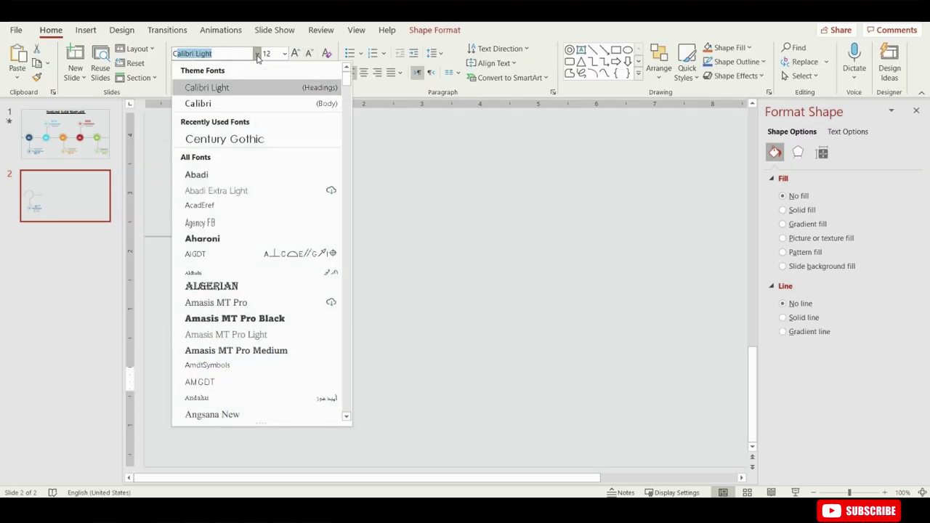
click(268, 289)
click(328, 72)
click(320, 156)
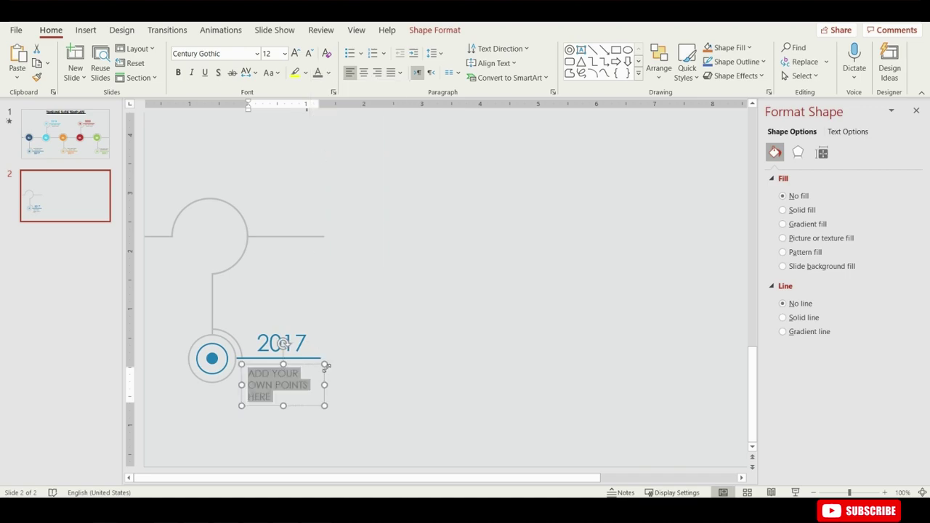
Widen the description text box to fit two lines, center its text and align it under the blue line
click(331, 385)
drag(330, 385, 339, 385)
key(ctrl+e)
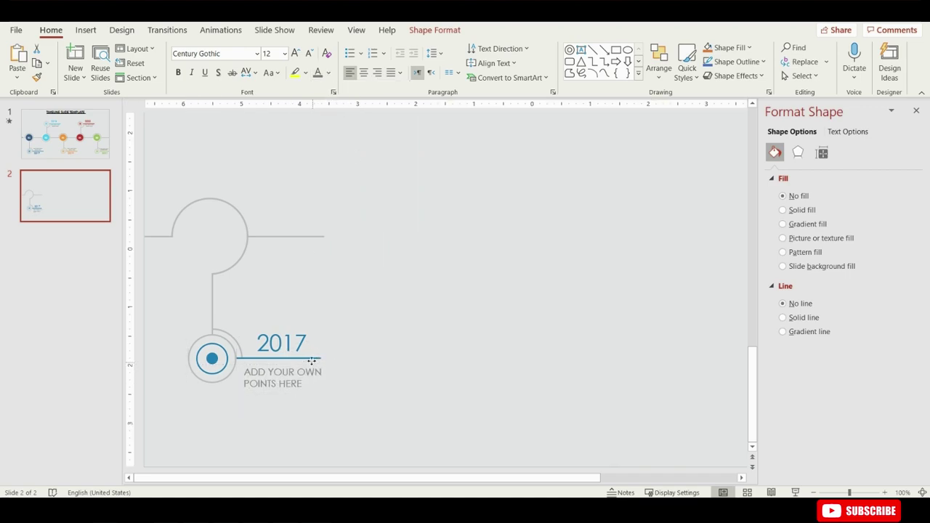
drag(317, 362, 307, 360)
click(380, 357)
Draw a circle in the empty area right of the 2017 marker and size it to 1" by 1"
click(627, 50)
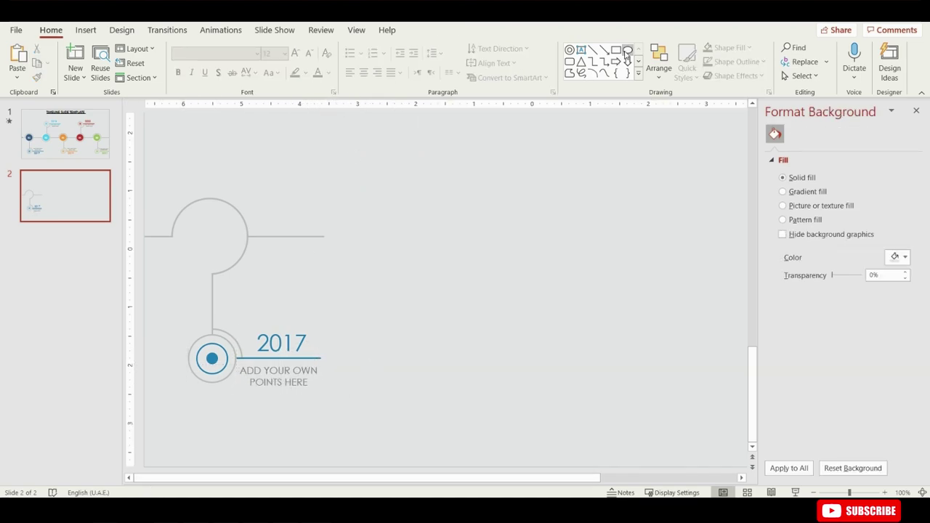
drag(374, 296, 400, 320)
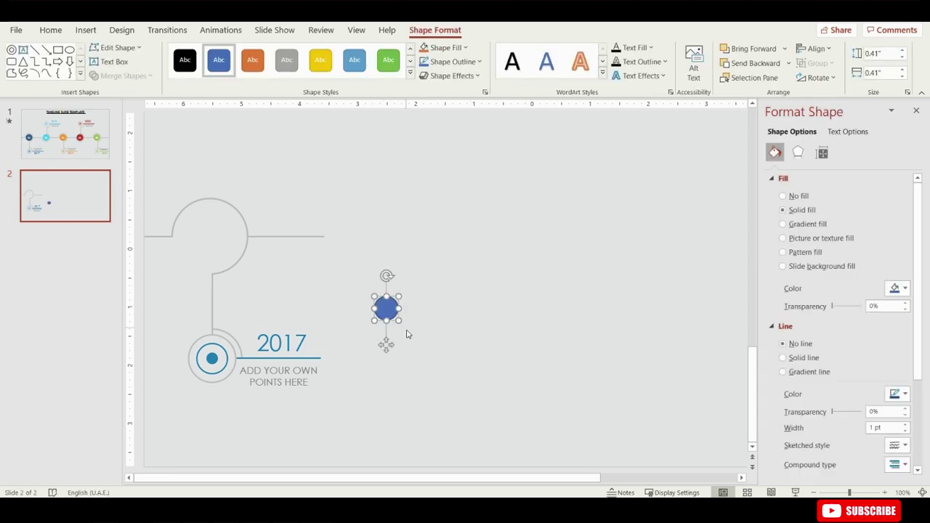
click(878, 55)
text(1)
key(Tab)
text(1)
key(Return)
Center the 1" circle inside the large arc, fill it blue and remove its outline
click(442, 305)
drag(394, 330, 204, 243)
click(894, 288)
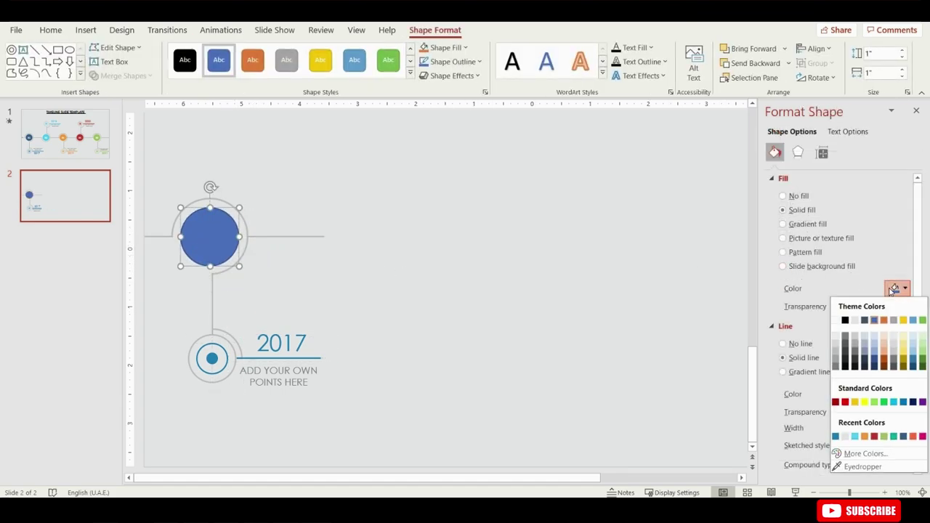
click(839, 435)
click(798, 345)
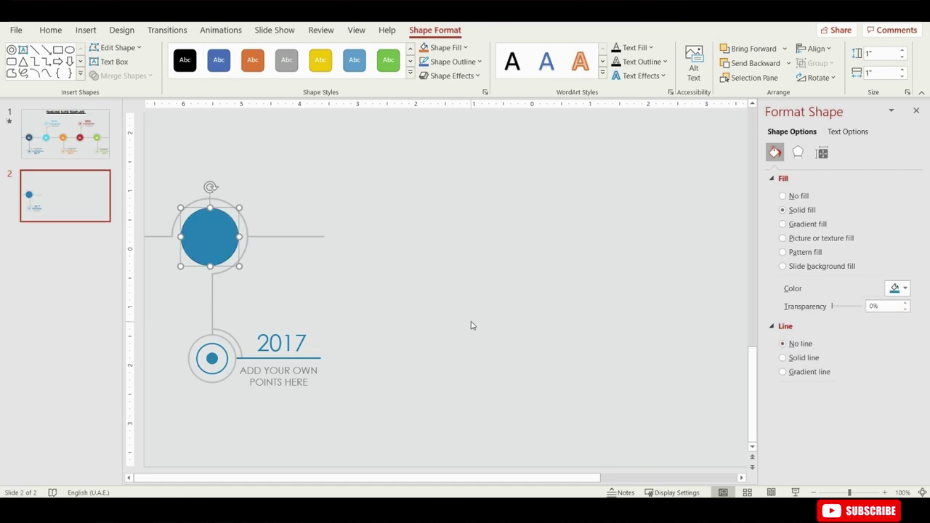
Copy both parts of the large arc to the right end of the horizontal line and flip the copy vertically
click(260, 207)
click(242, 260)
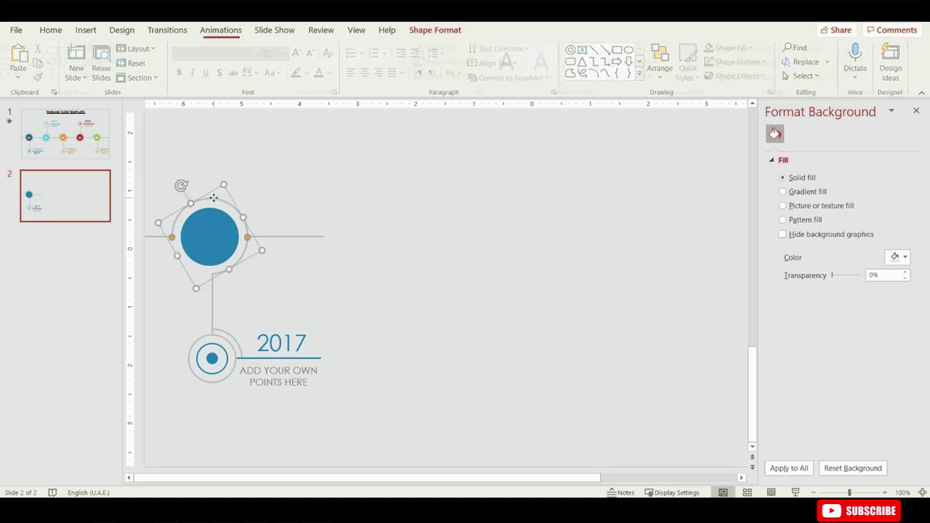
shift+click(241, 260)
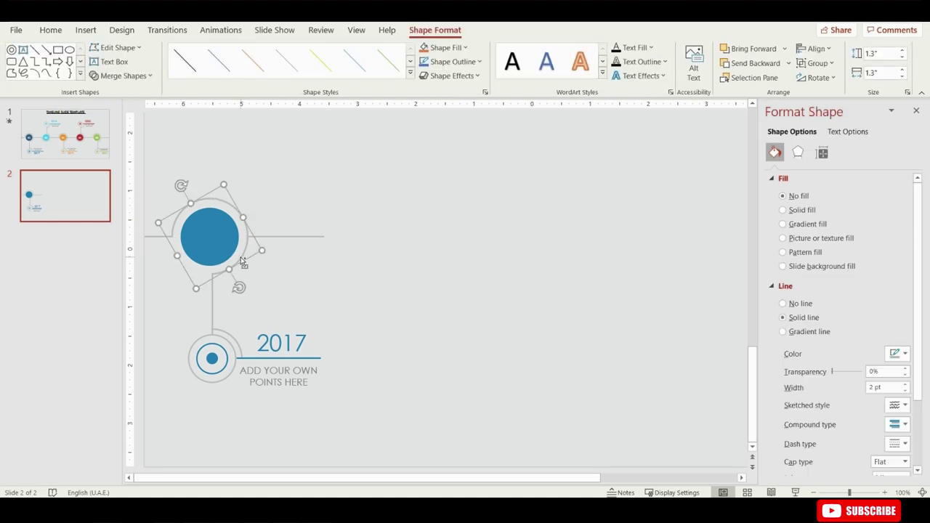
drag(242, 261, 393, 263)
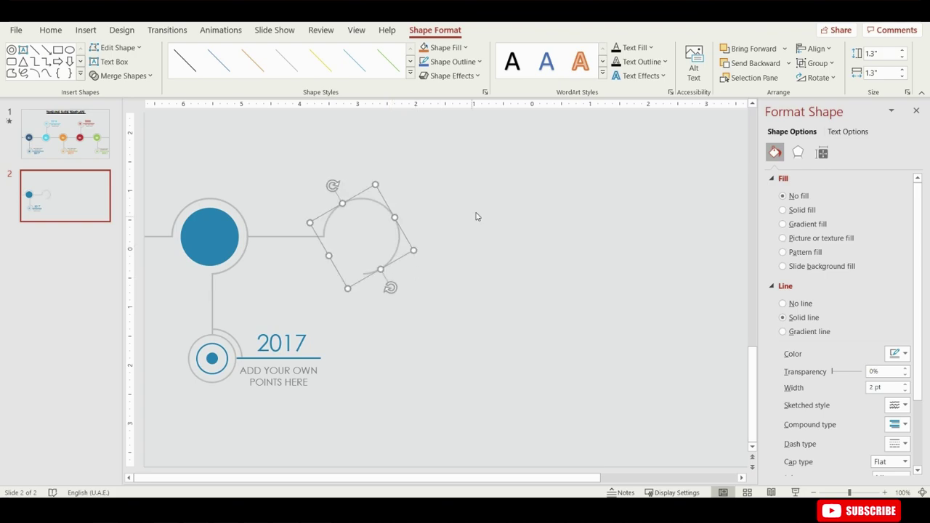
click(818, 78)
click(844, 128)
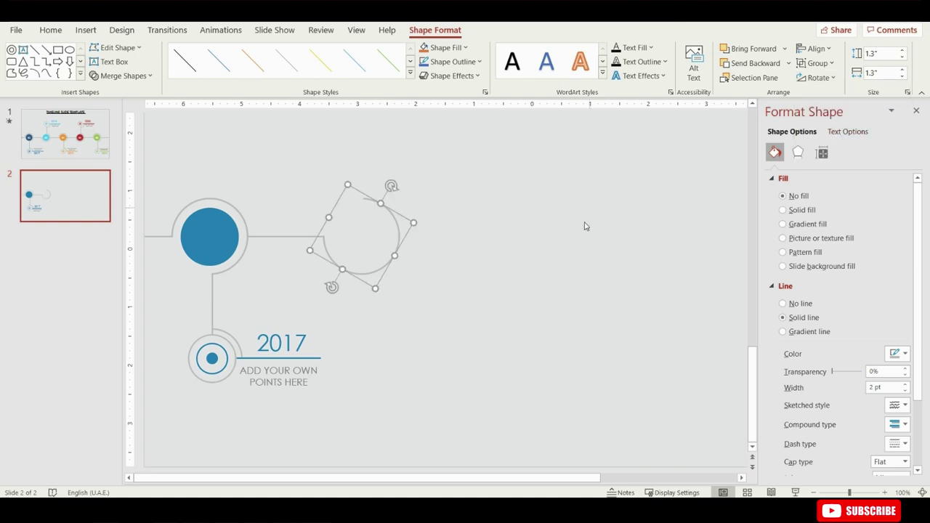
Copy the vertical line so it rises from the flipped arc's upper end
click(246, 307)
click(212, 311)
drag(212, 311, 365, 179)
Copy the whole 2017 marker to the new vertical line's upper end and reshape its outer arc into a lower-right quarter
scroll(363, 373, up, 1)
drag(367, 364, 172, 466)
drag(211, 416, 364, 179)
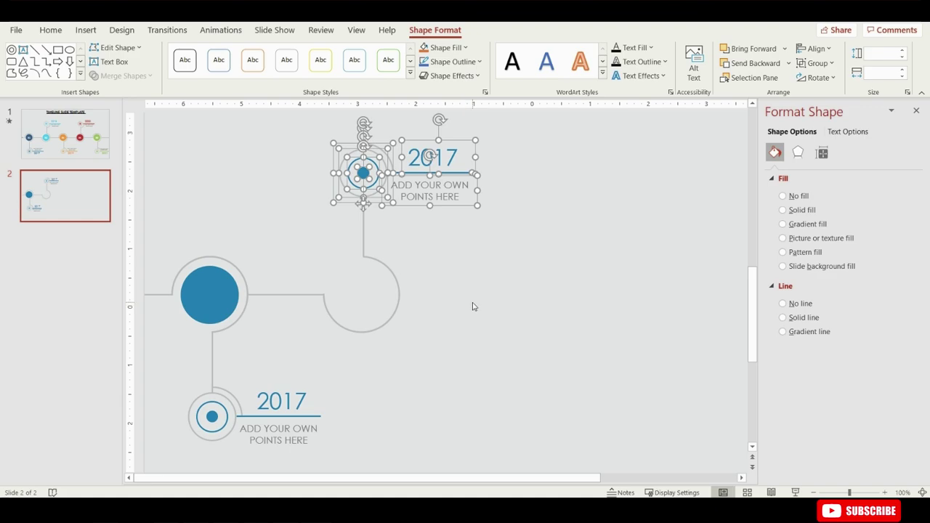
click(476, 313)
click(377, 186)
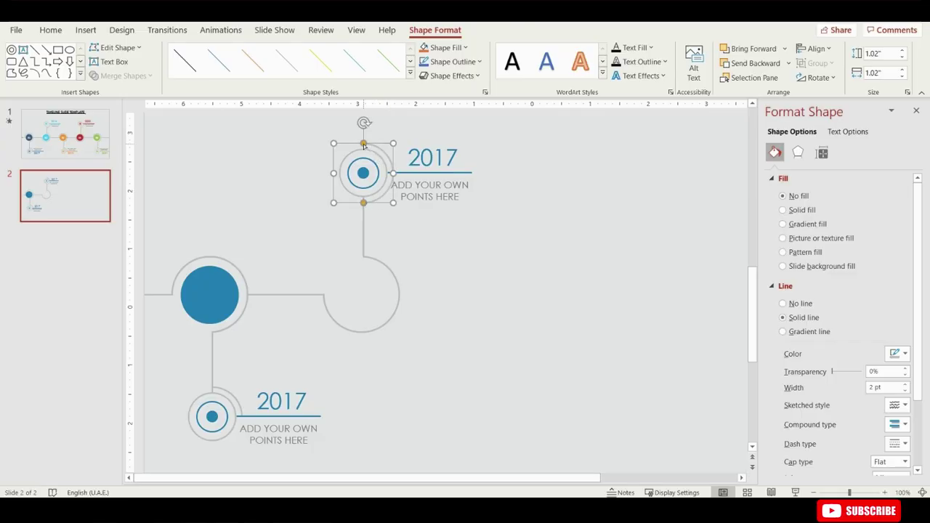
Copy the large blue circle into the second arc and the horizontal connector line to that arc's right side
drag(217, 323, 369, 323)
click(265, 296)
drag(265, 297, 418, 311)
click(418, 311)
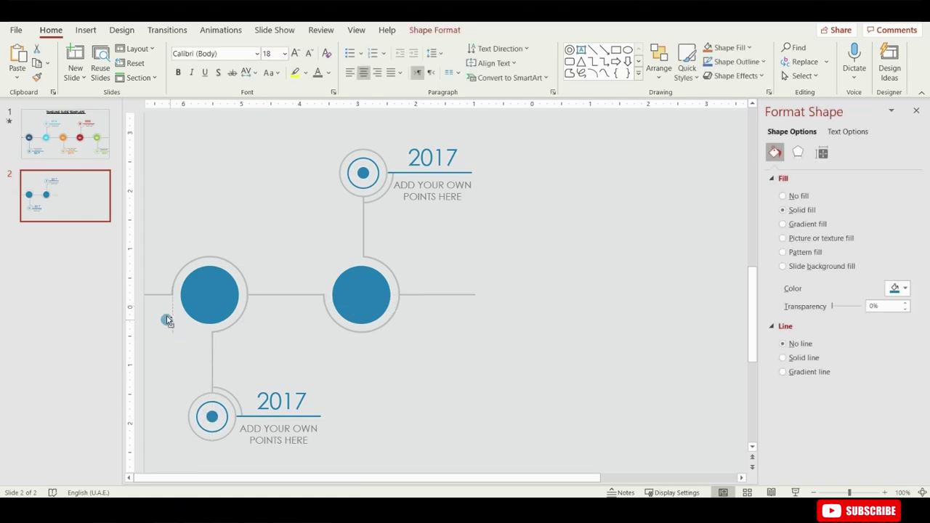
Place a copy of the small blue dot at the horizontal line's left end and size it 0.1" by 0.1"
drag(167, 315, 149, 325)
text(0.1)
key(Tab)
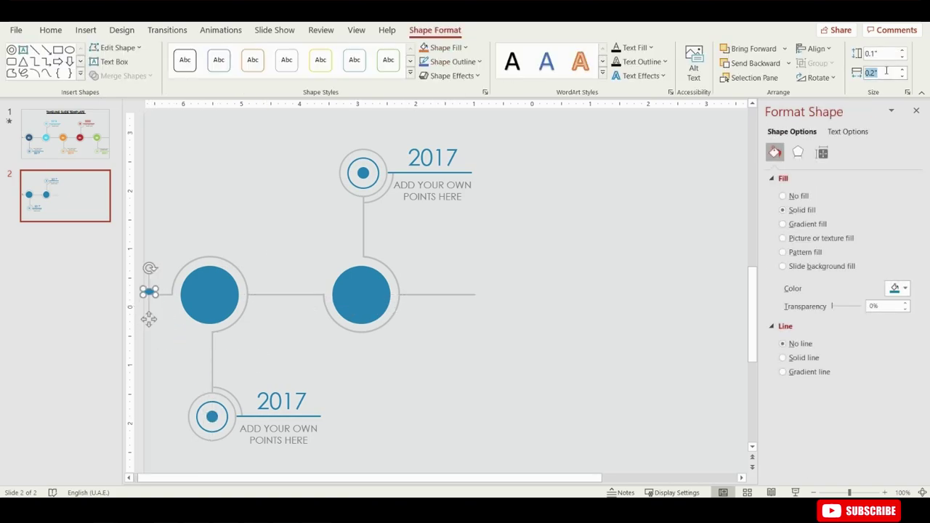
text(0.1)
key(Return)
Copy the small dot to the start of the connector line between the two large circles
scroll(181, 330, up, 5)
drag(160, 295, 305, 298)
scroll(416, 310, down, 3)
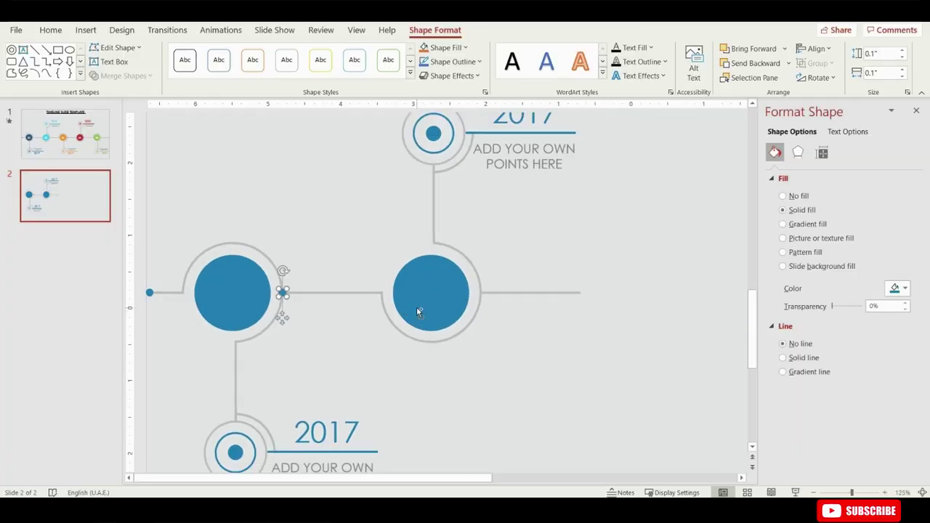
scroll(419, 311, down, 5)
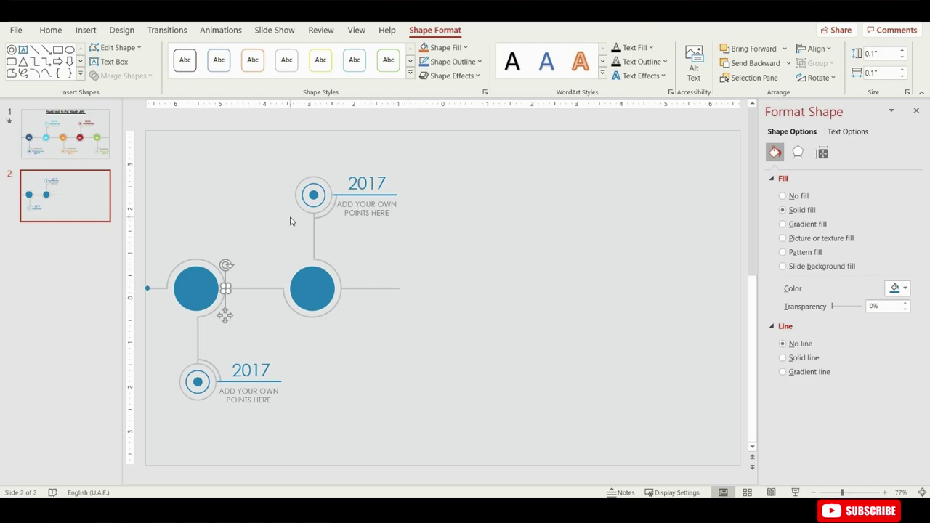
Show the Animation Pane and give the short line before the first large arc a Wipe entrance From Left
click(220, 30)
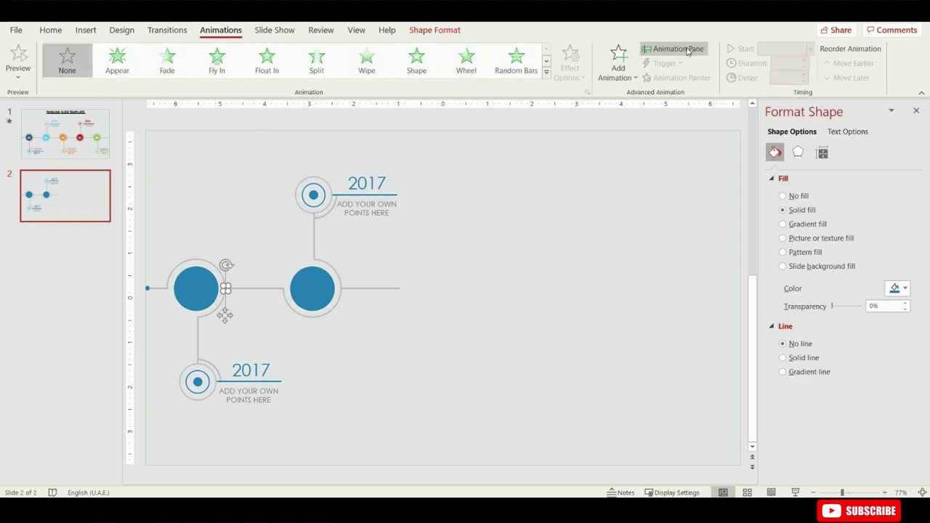
click(677, 49)
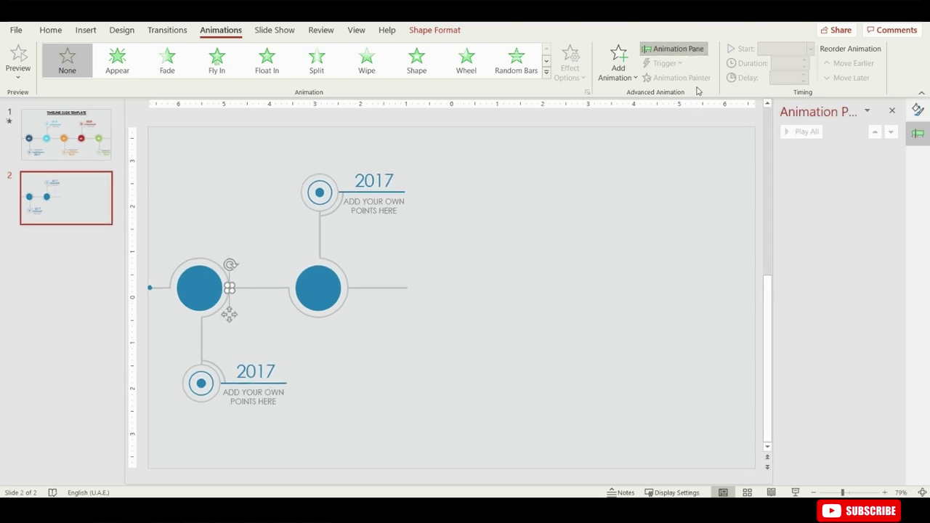
click(161, 288)
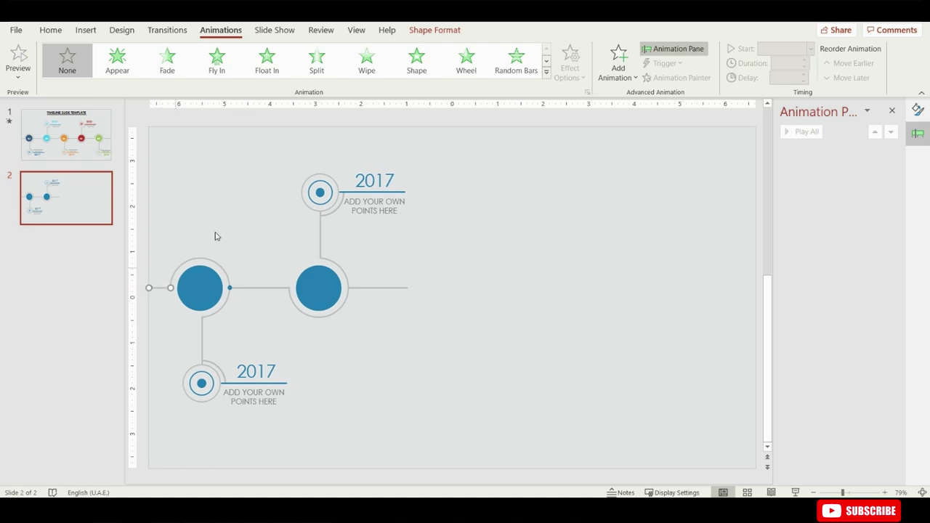
click(366, 59)
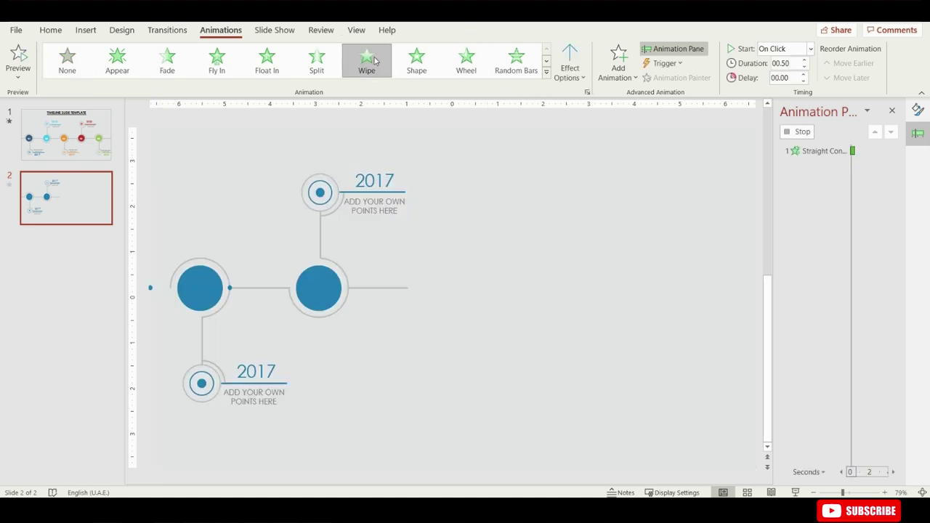
click(570, 71)
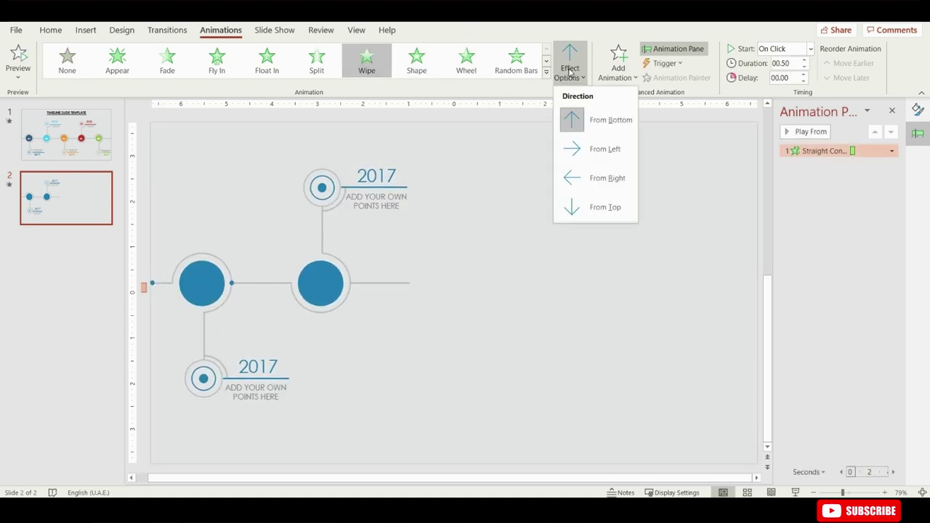
click(594, 151)
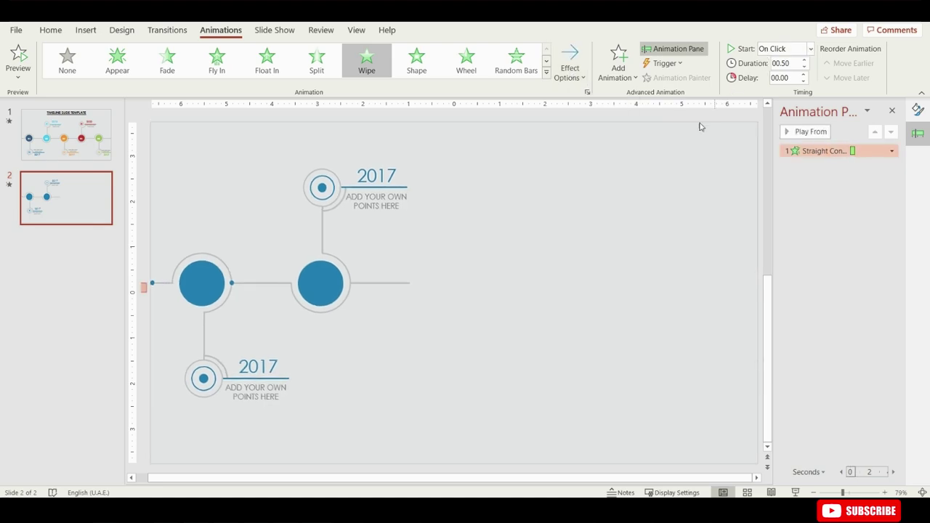
click(617, 178)
Give the upper half of the first large arc a Wipe entrance From Left, starting After Previous
click(195, 259)
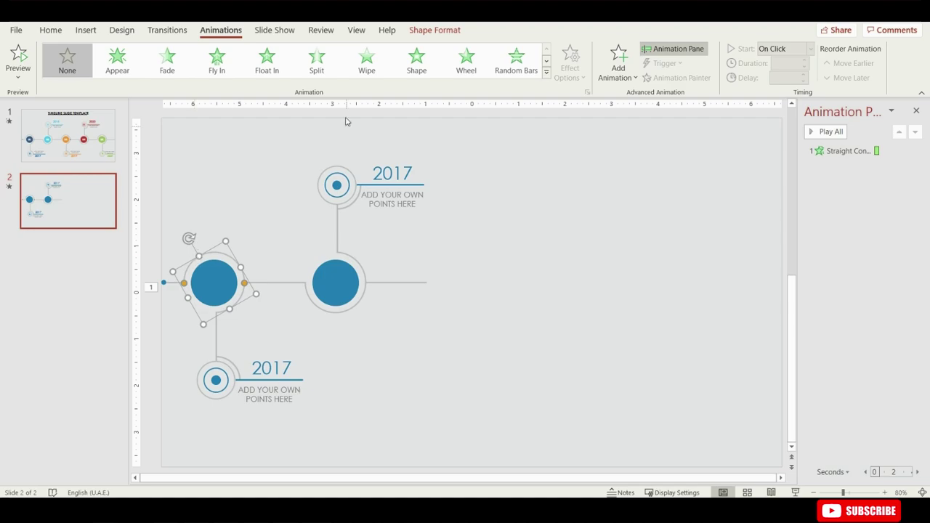
click(366, 60)
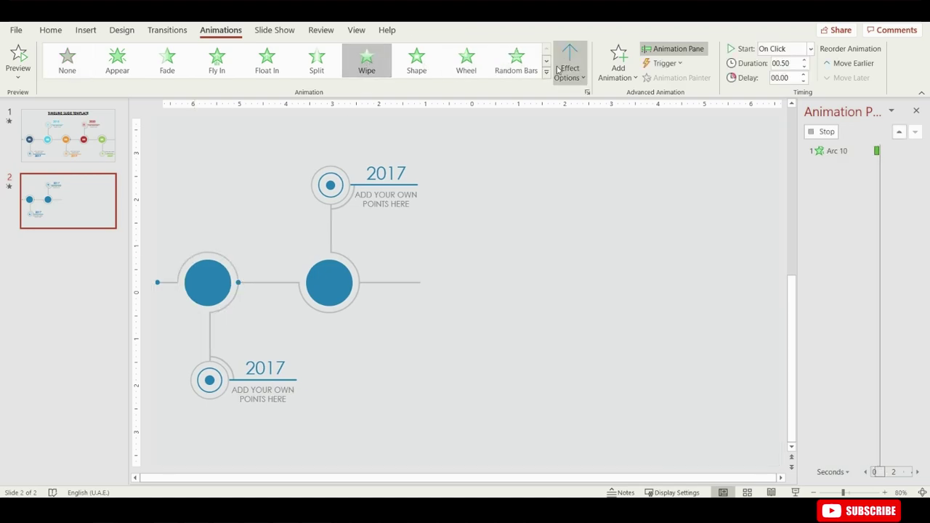
click(558, 70)
click(609, 153)
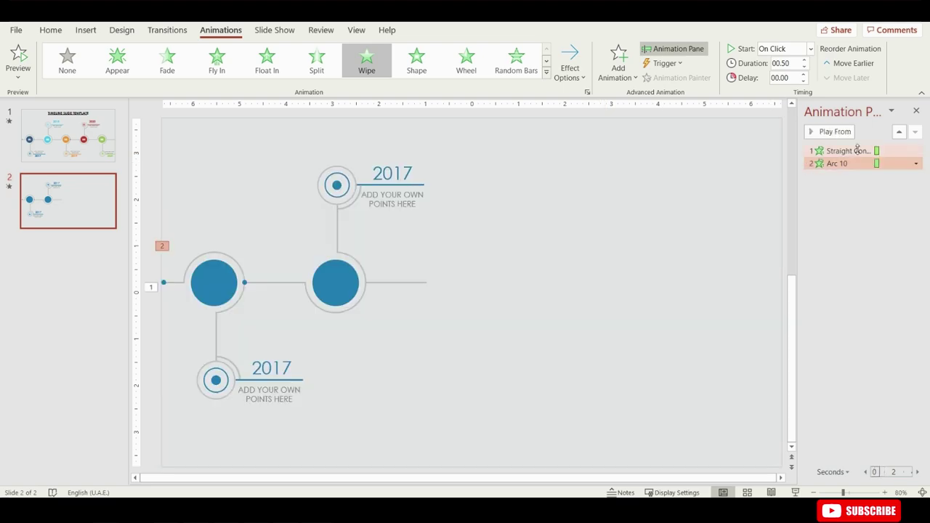
click(811, 48)
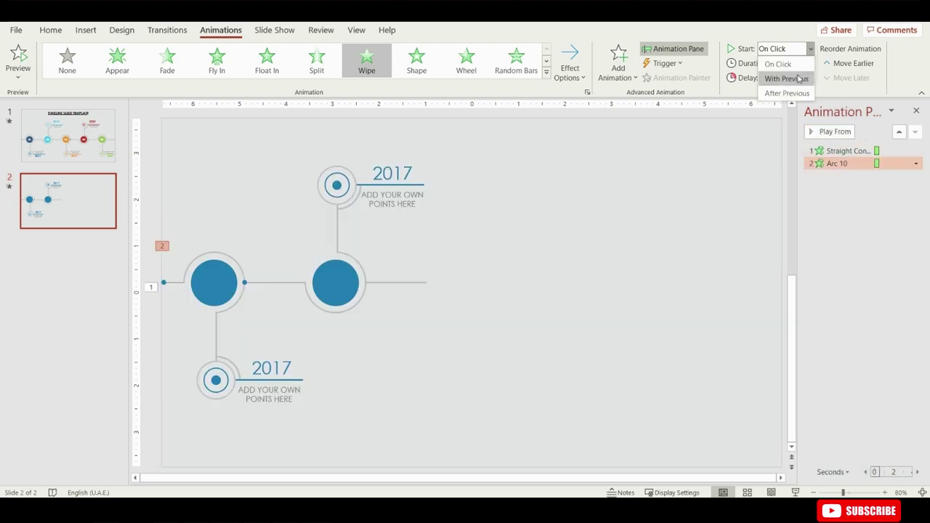
click(796, 96)
Give the lower-right part of the first large arc a Wipe entrance From Top, starting After Previous
click(234, 305)
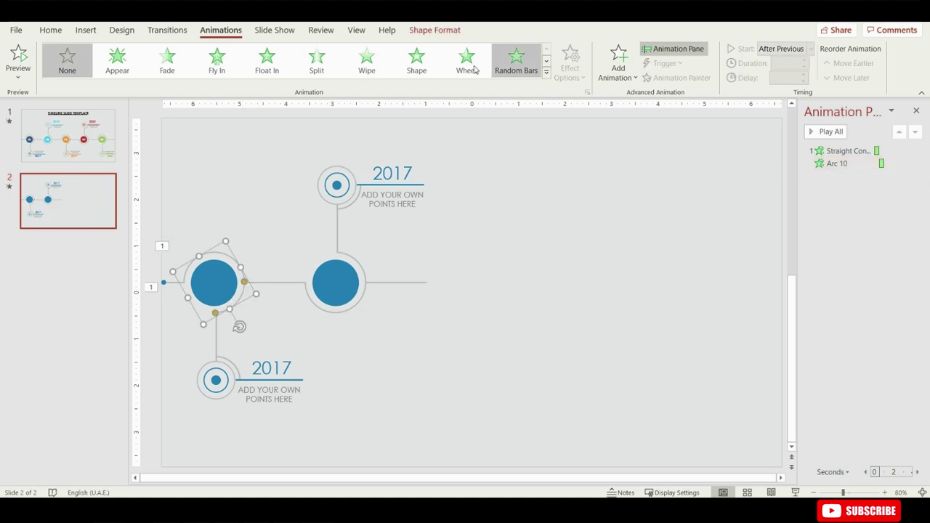
click(369, 67)
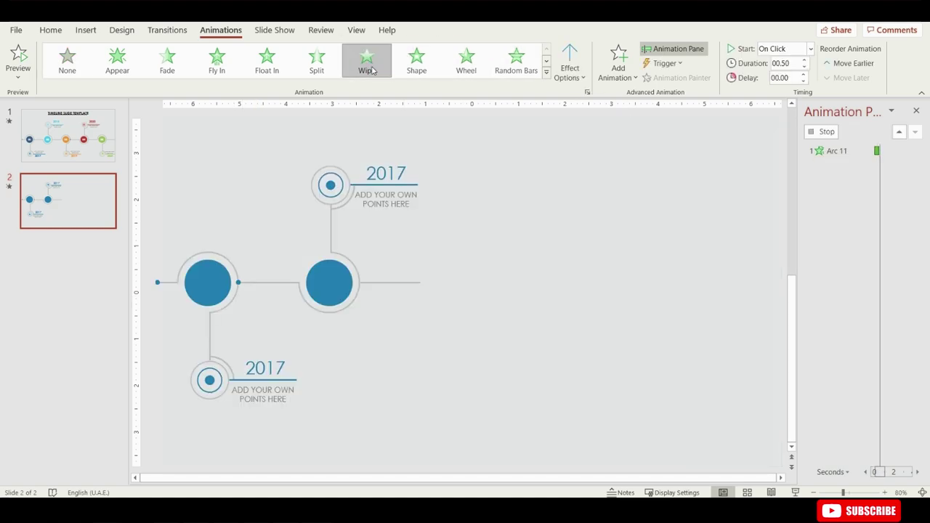
click(570, 65)
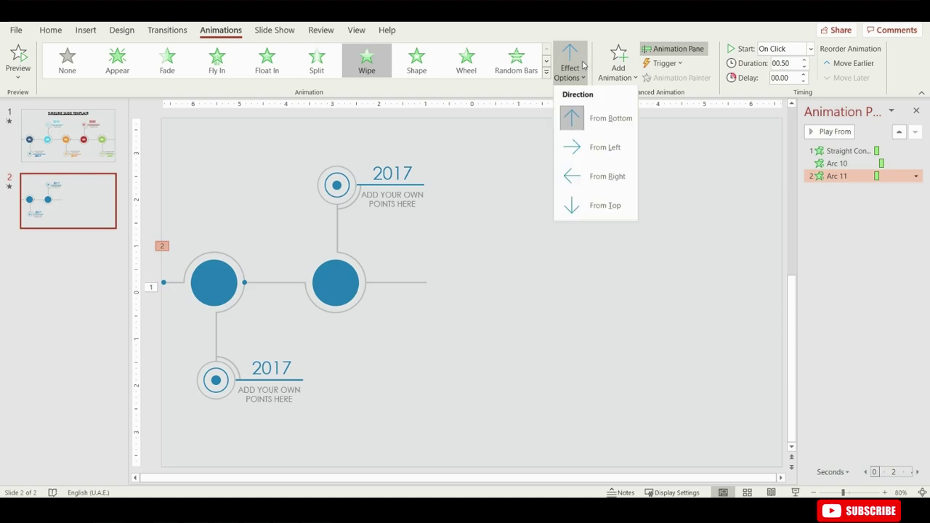
click(602, 207)
click(789, 51)
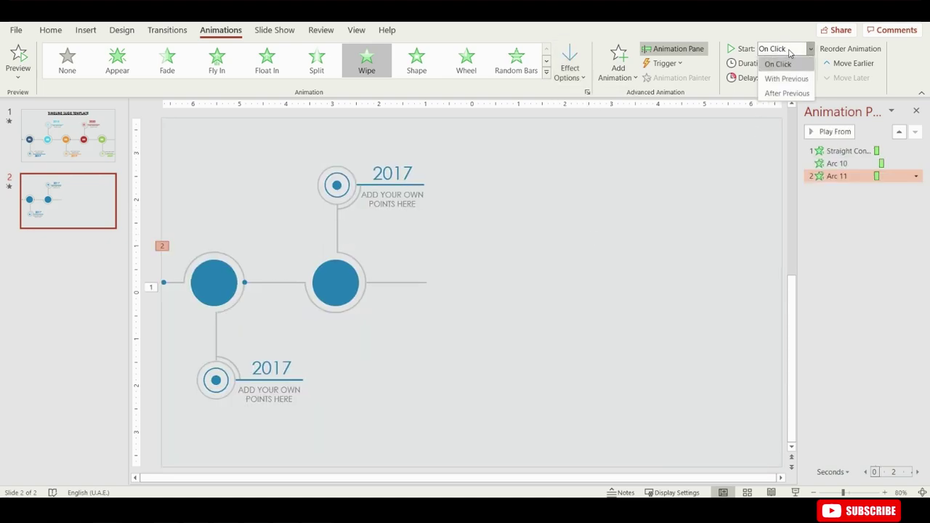
click(786, 93)
Give the vertical line below the first arc a Wipe entrance From Top, starting After Previous
click(217, 325)
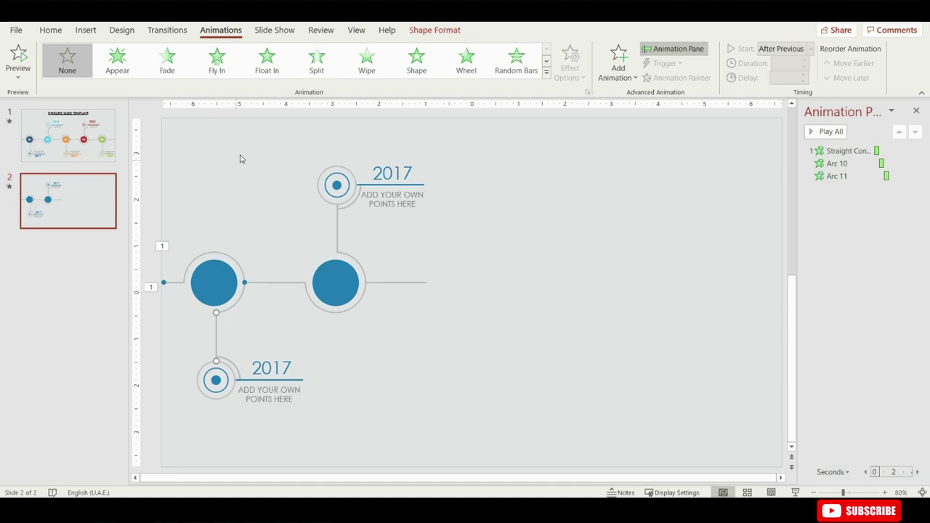
click(366, 58)
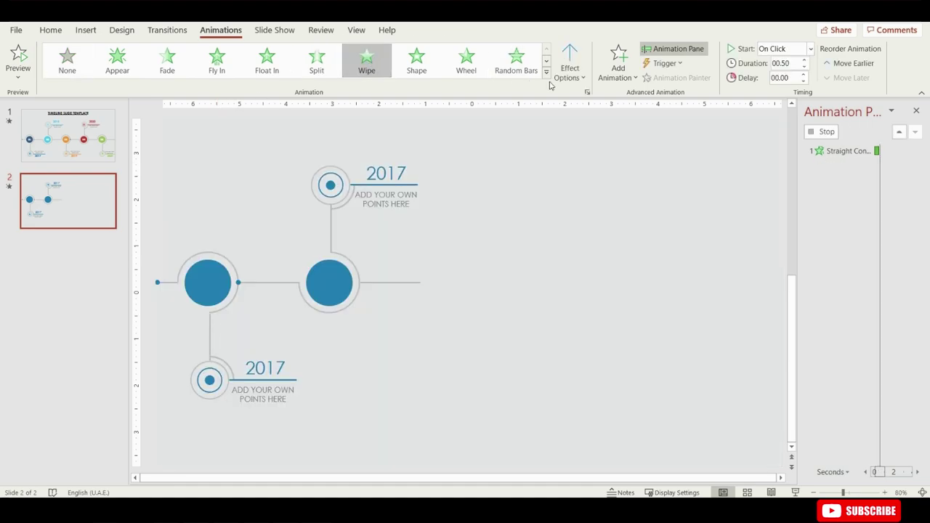
click(569, 72)
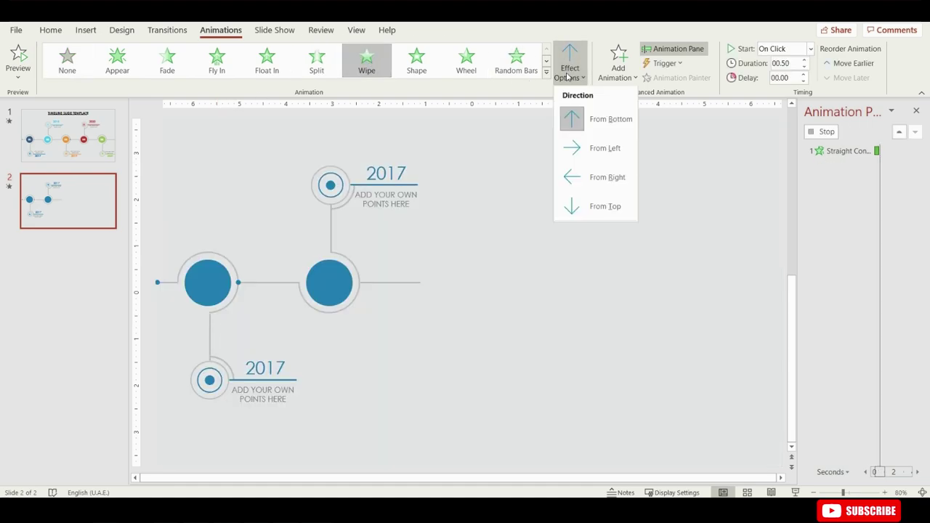
click(603, 207)
click(792, 48)
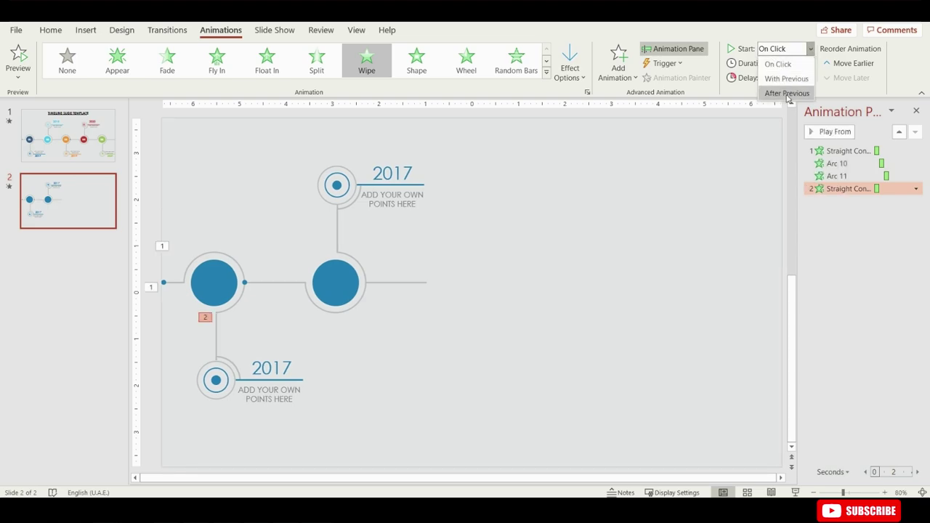
click(786, 93)
Apply a Zoom entrance starting After Previous to the small dot at the horizontal line's left end
scroll(313, 200, up, 5)
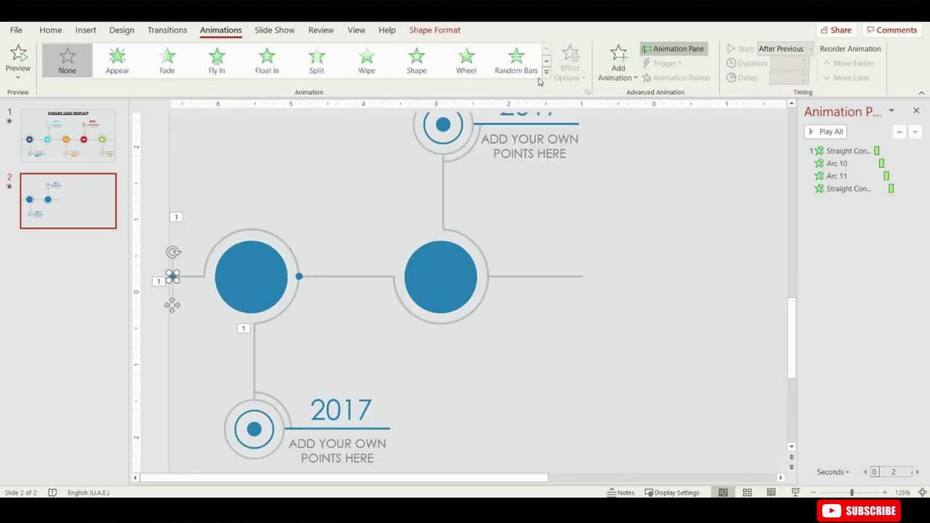
click(545, 72)
click(67, 173)
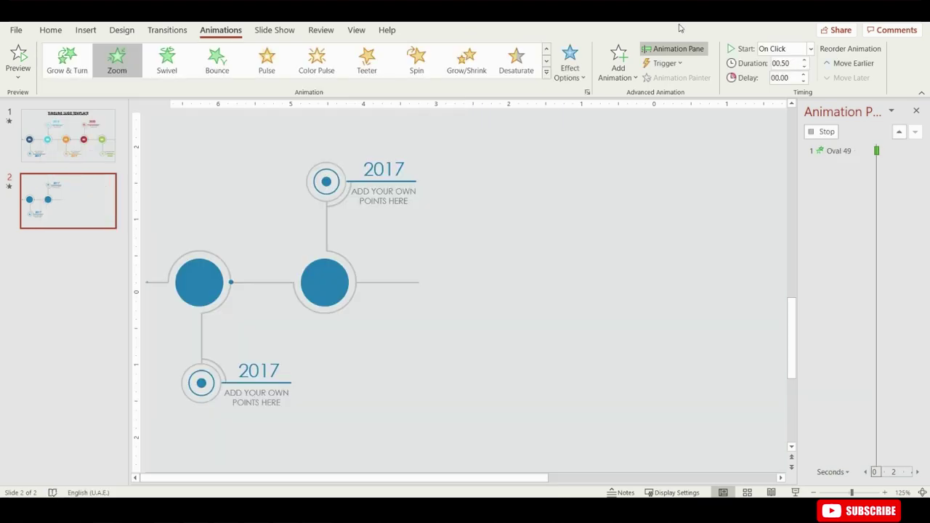
click(809, 48)
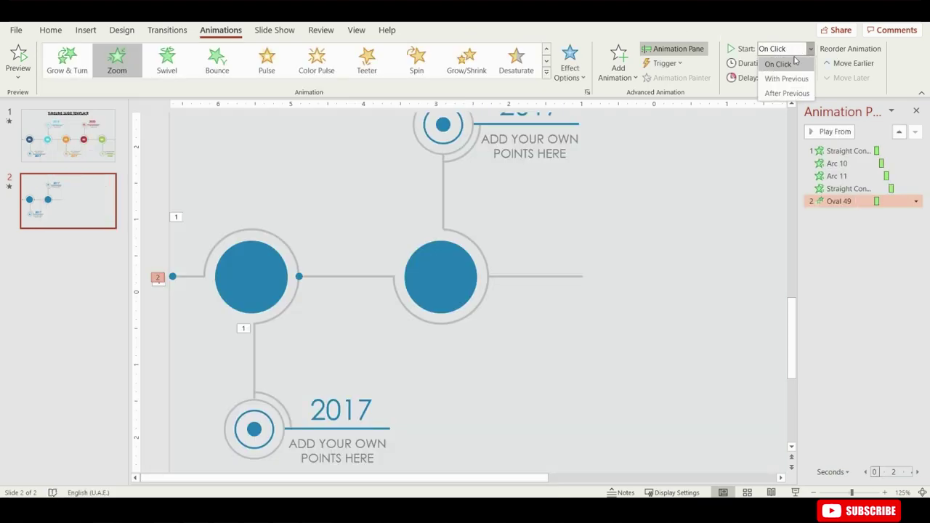
click(786, 93)
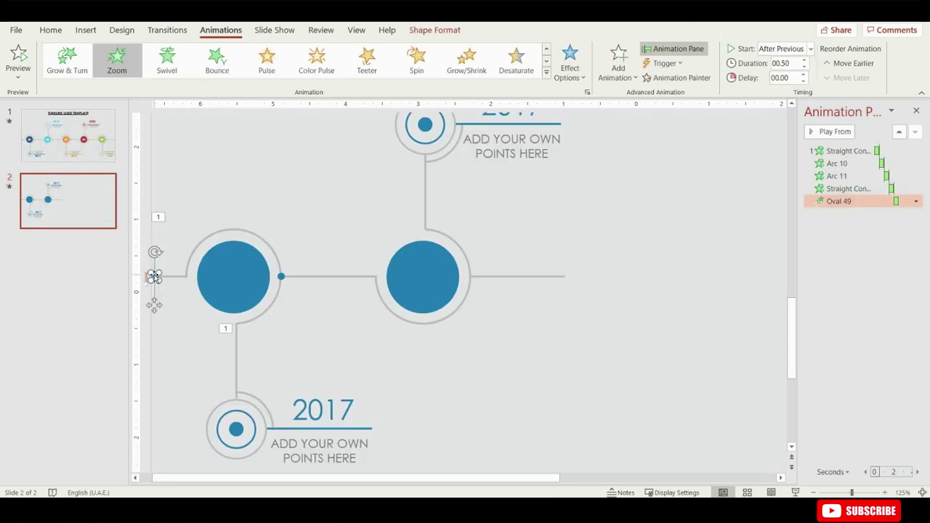
Give the leftmost small dot a custom motion path along the line, around the first arc and down to the lower 2017 marker's centre
click(545, 72)
scroll(442, 260, down, 1)
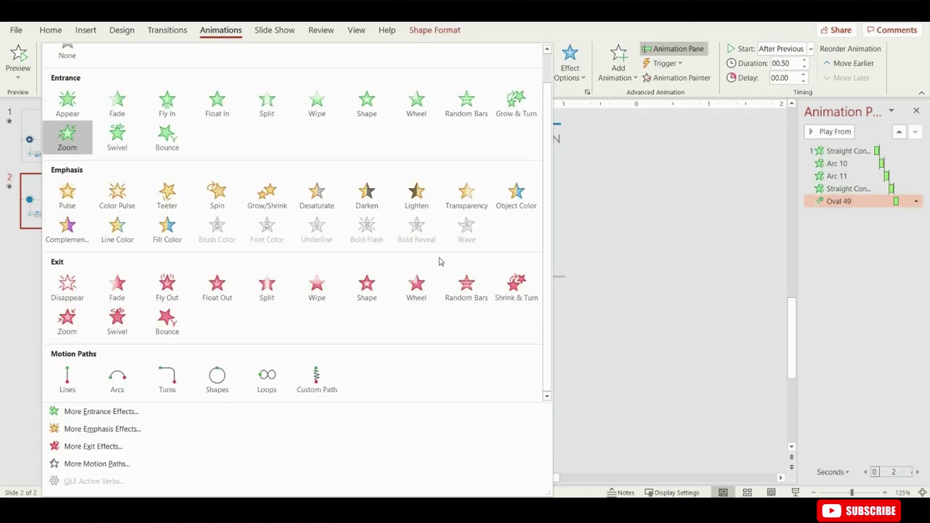
click(316, 390)
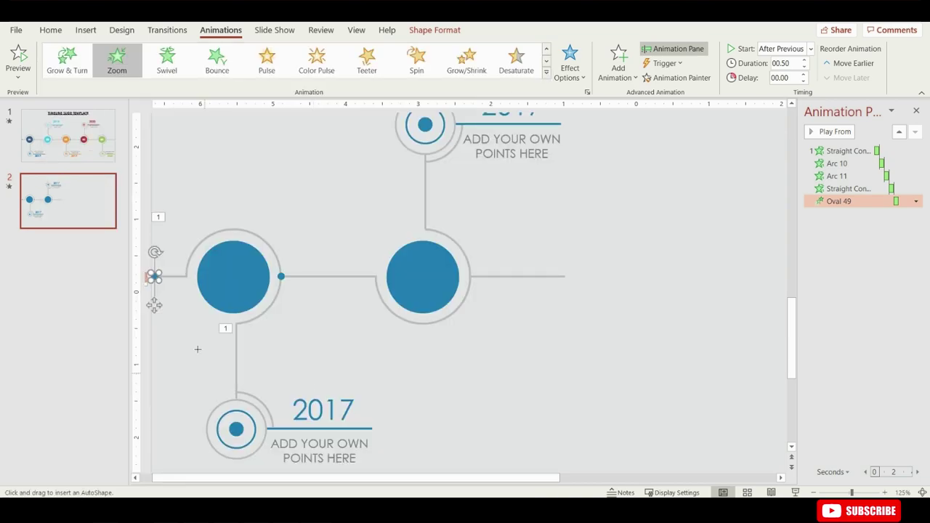
scroll(180, 190, up, 5)
click(180, 190)
mouse_move(231, 191)
mouse_down()
mouse_move(239, 152)
mouse_move(267, 125)
mouse_move(297, 115)
mouse_move(342, 124)
mouse_move(382, 178)
mouse_move(372, 227)
mouse_move(348, 255)
mouse_up()
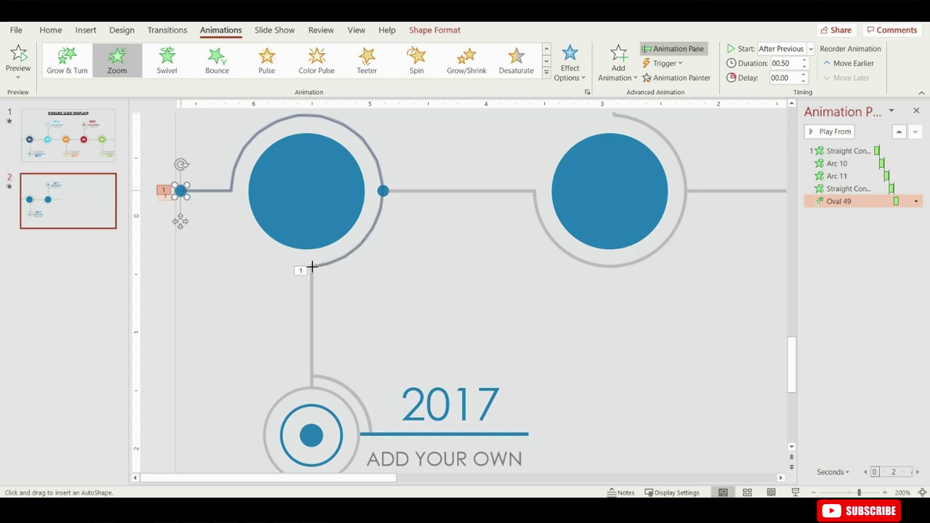
mouse_move(310, 266)
mouse_down()
mouse_move(318, 411)
mouse_move(310, 435)
mouse_move(341, 411)
mouse_up()
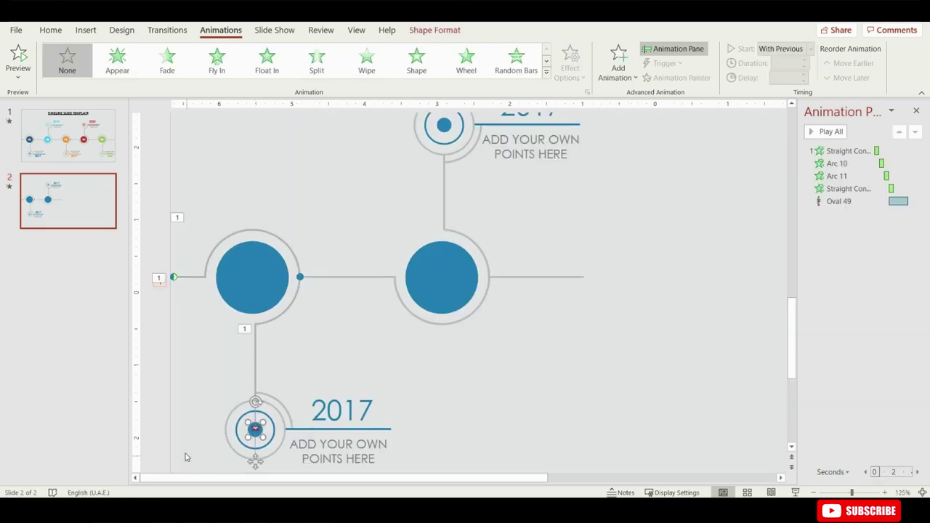
Give the centre dot of the lower 2017 marker a Zoom entrance, starting After Previous
click(546, 71)
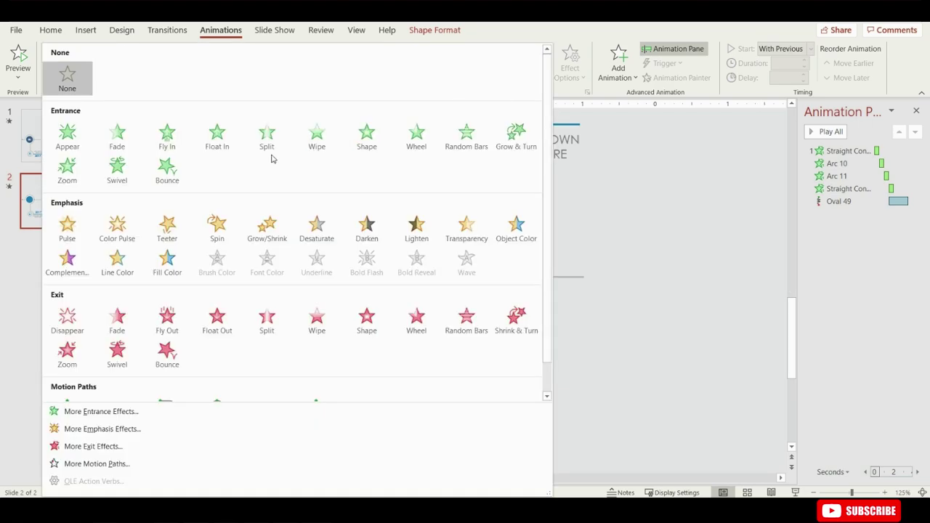
click(68, 168)
click(811, 49)
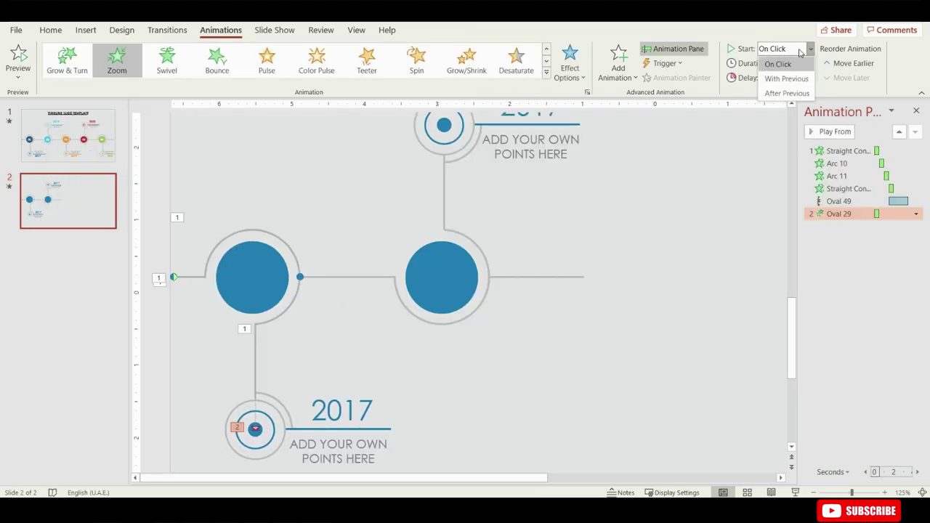
click(787, 93)
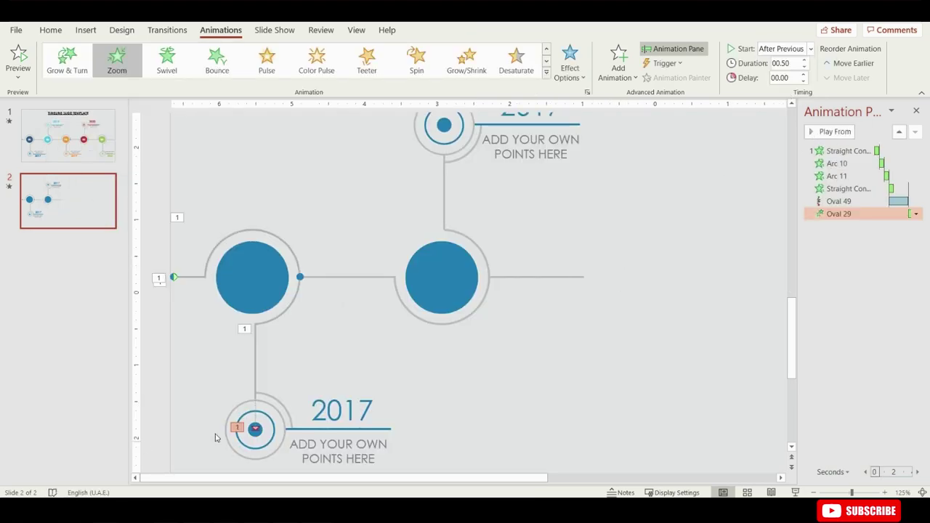
Give the blue ring of the lower 2017 marker a Zoom entrance, starting After Previous
click(269, 414)
click(545, 71)
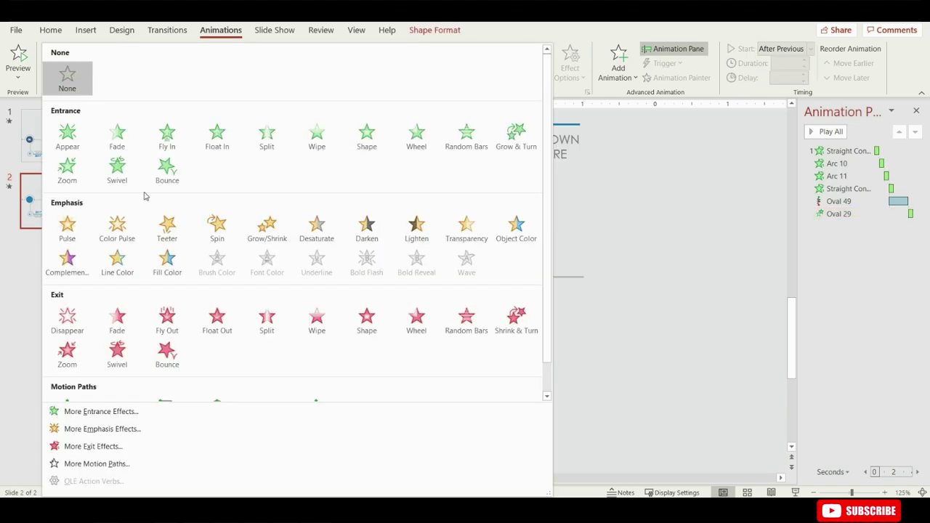
click(67, 171)
click(810, 49)
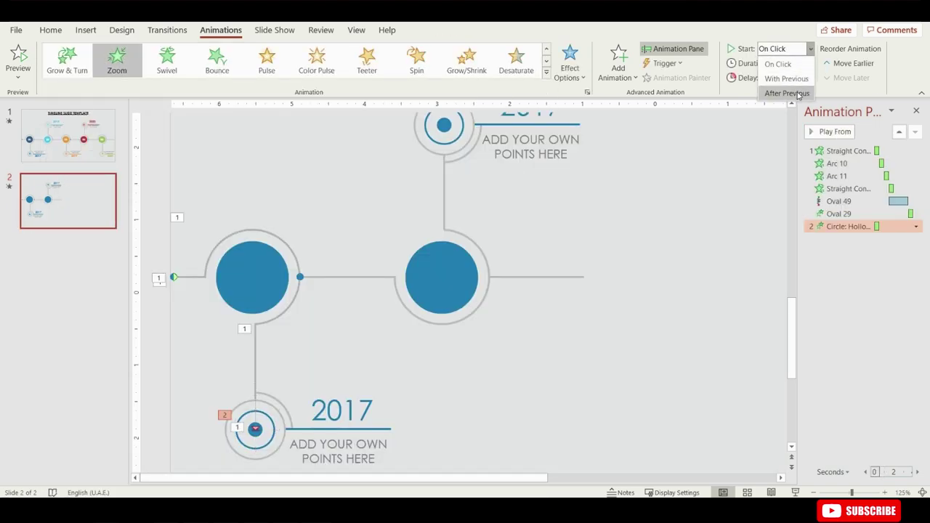
click(786, 93)
Give the outer grey ring of the lower 2017 marker a Zoom entrance, starting After Previous
click(280, 418)
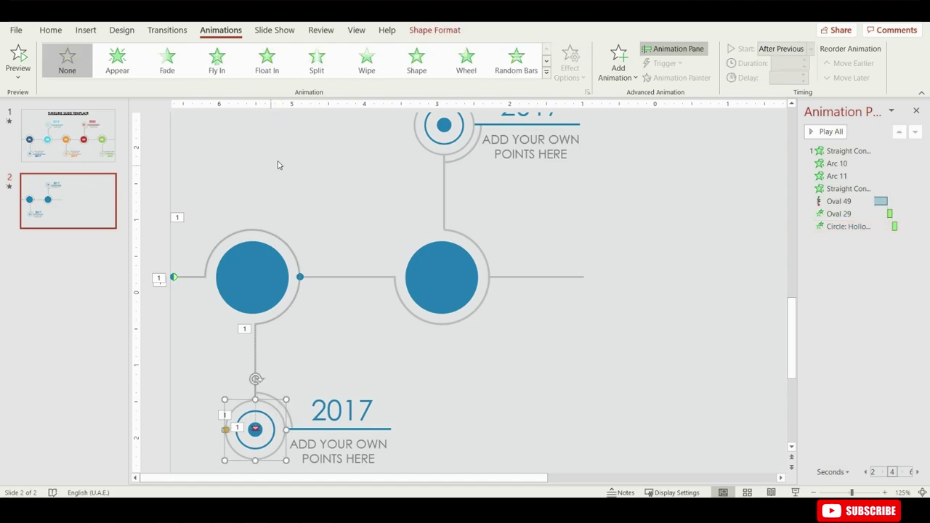
click(545, 71)
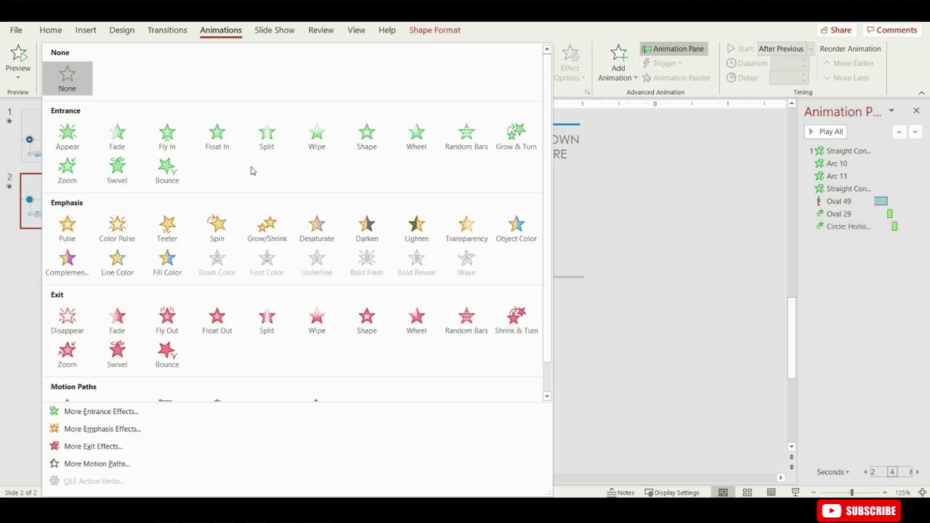
click(67, 171)
click(810, 49)
click(784, 92)
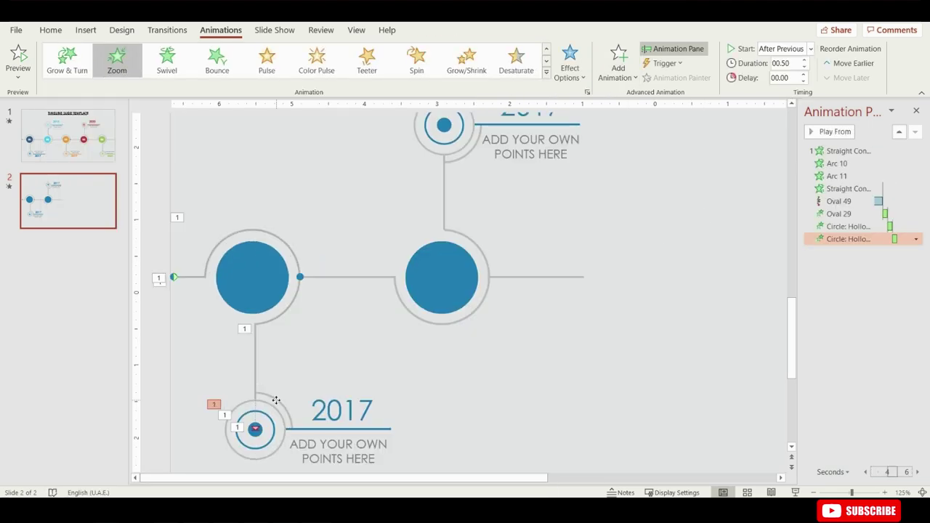
Give the grey arc outside the lower 2017 marker's rings a Zoom entrance, starting With Previous
click(546, 71)
click(67, 171)
click(768, 49)
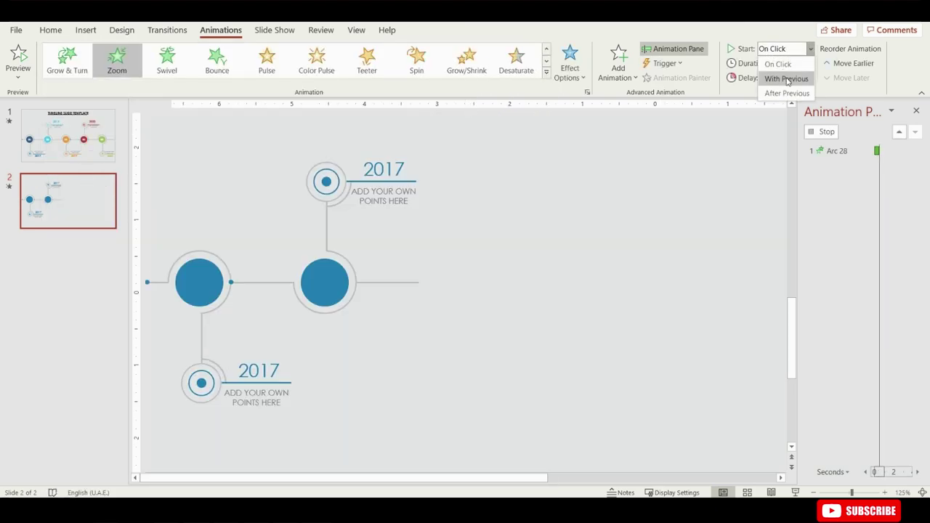
click(784, 78)
Apply a Float In entrance starting After Previous to the "ADD YOUR OWN POINTS HERE" text of the lower marker
click(338, 451)
scroll(305, 458, down, 4)
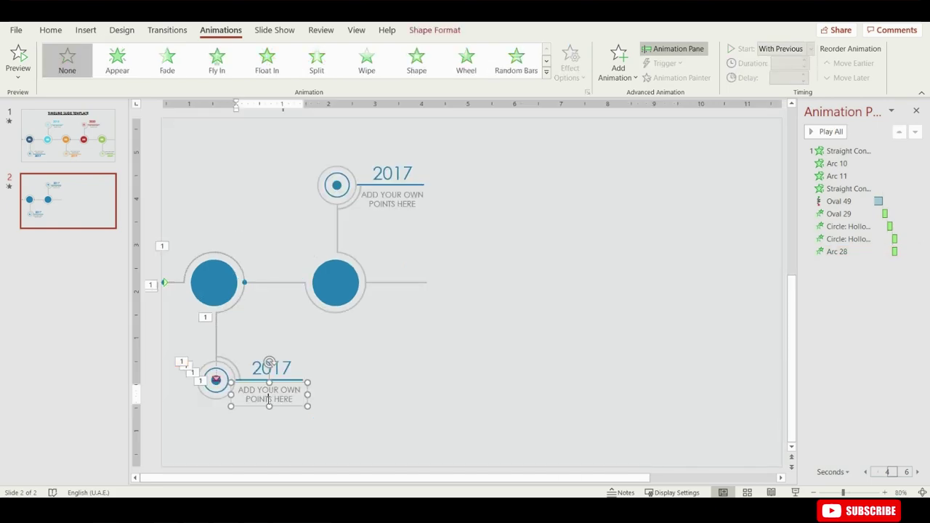
click(266, 59)
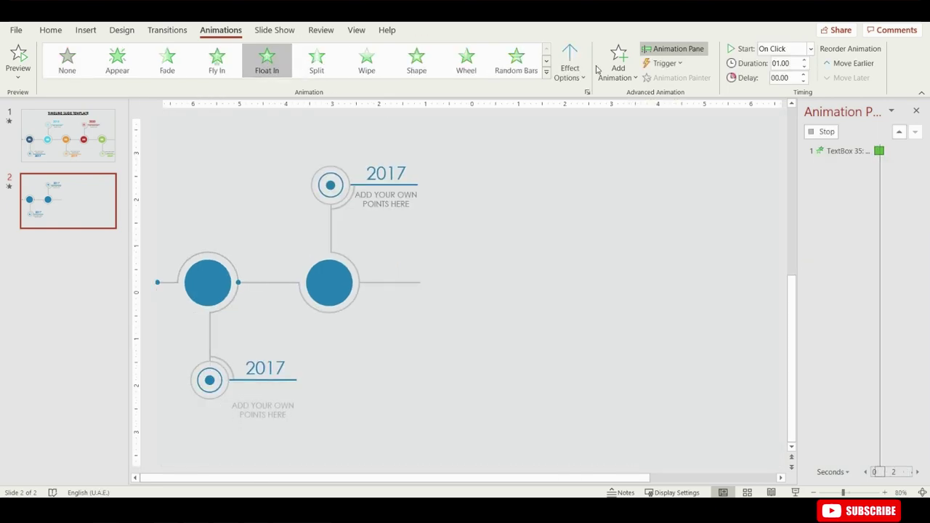
click(571, 68)
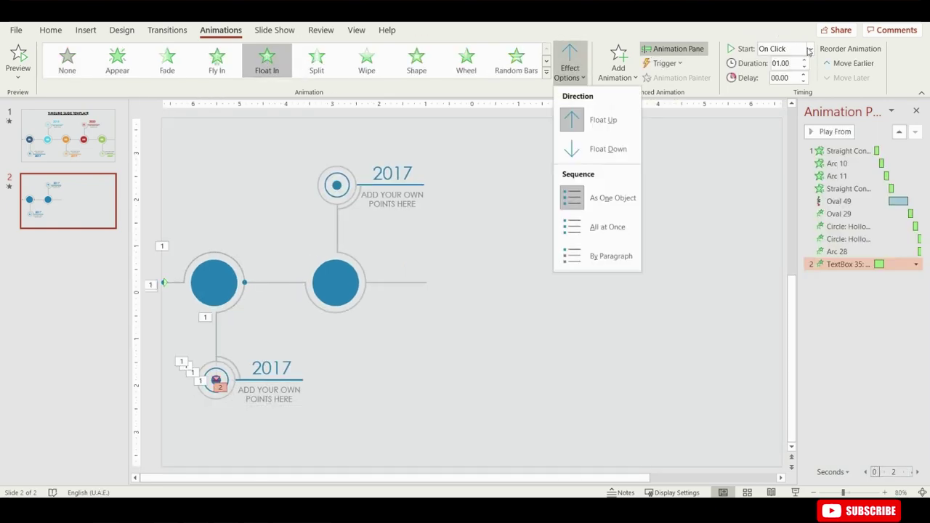
click(809, 48)
click(783, 92)
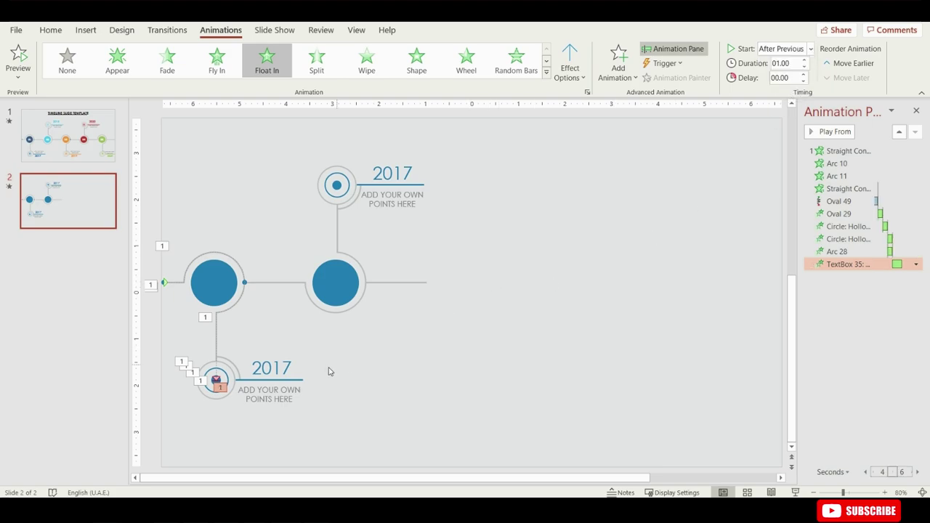
Apply a Float In entrance with Float Down direction, starting After Previous, to the lower 2017 year text
click(283, 368)
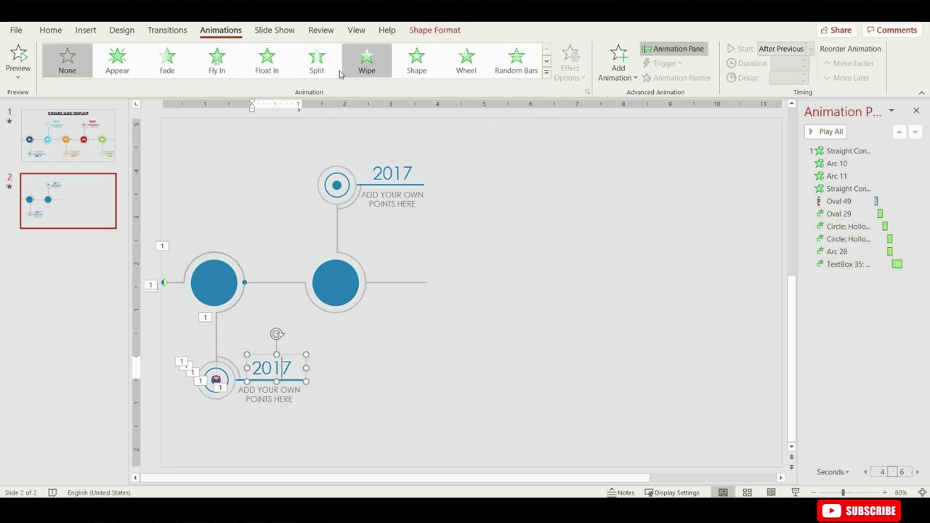
click(266, 62)
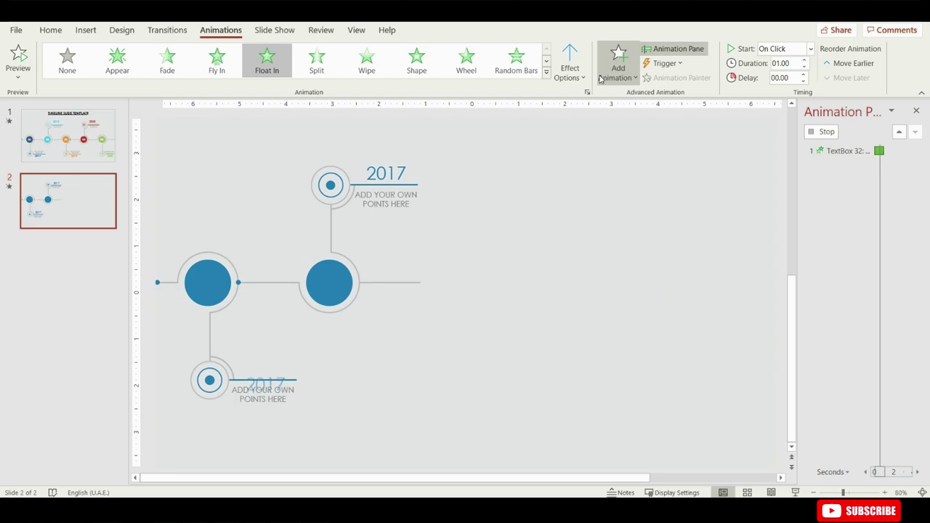
click(570, 67)
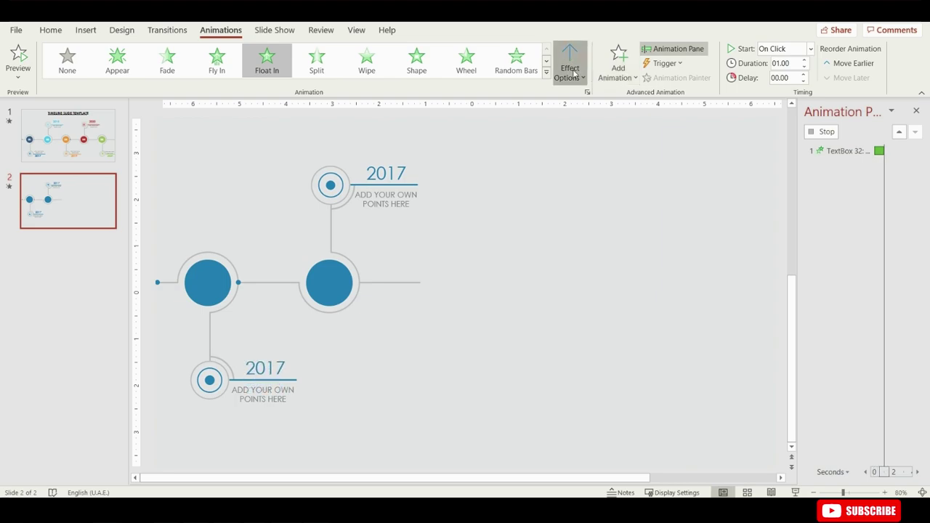
click(602, 150)
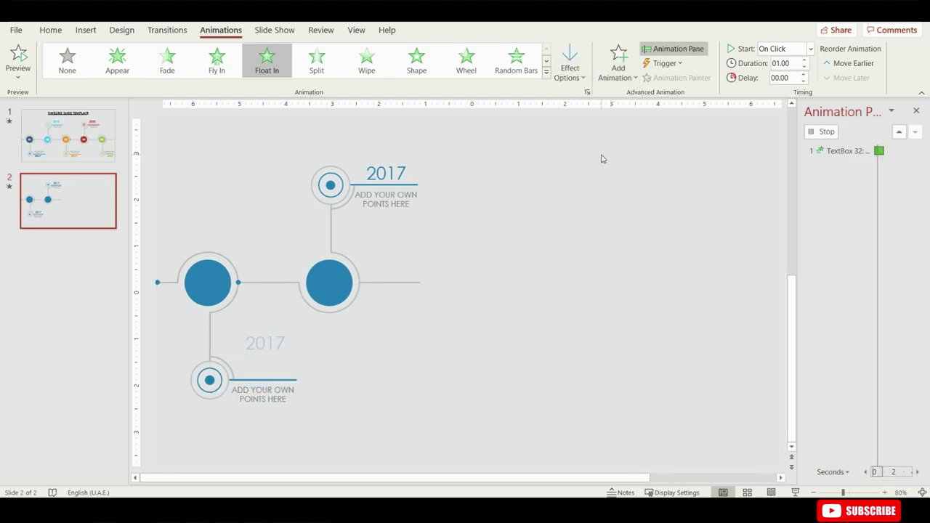
click(811, 49)
click(788, 92)
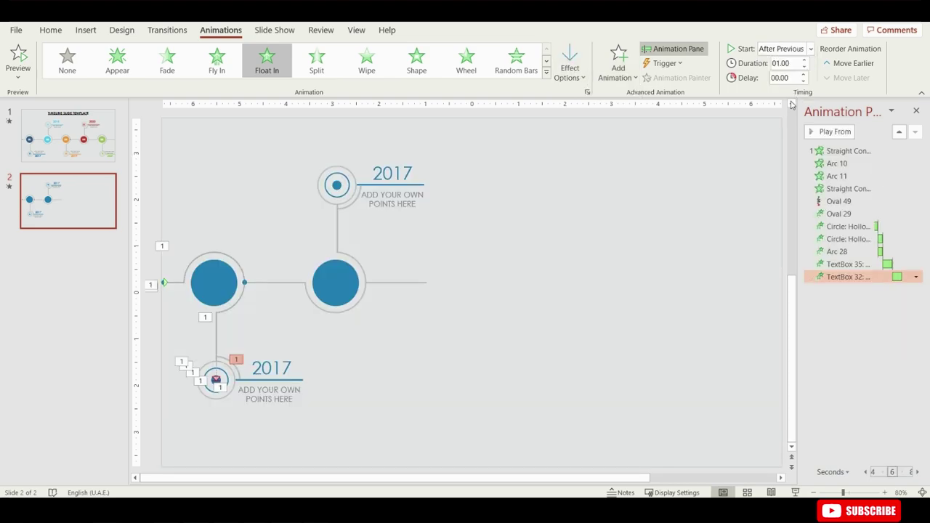
Apply a Wipe entrance From Left, starting After Previous, to the blue line under the lower 2017 text
click(303, 150)
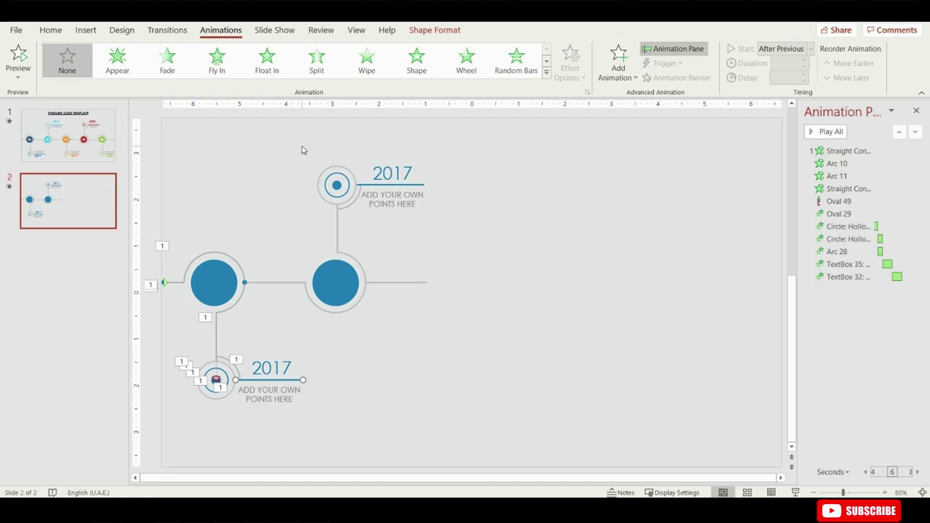
click(545, 71)
click(312, 134)
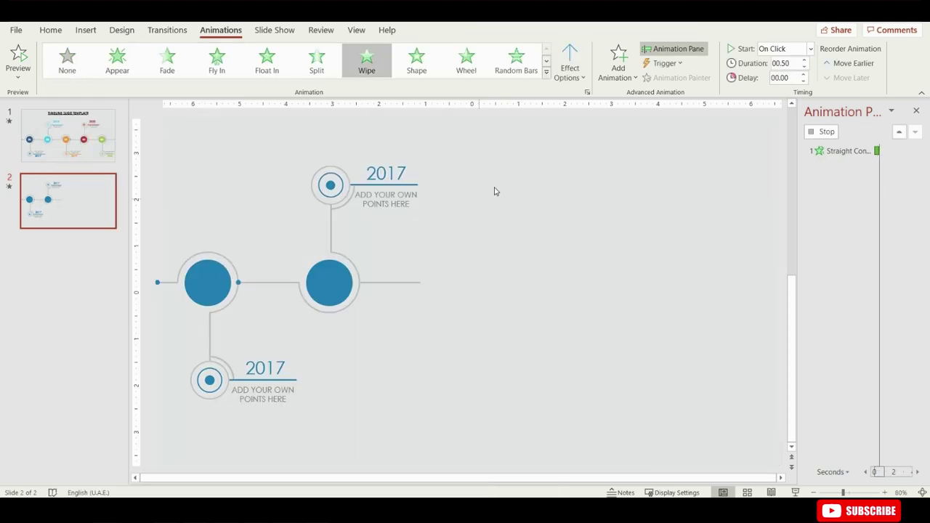
click(570, 69)
click(601, 149)
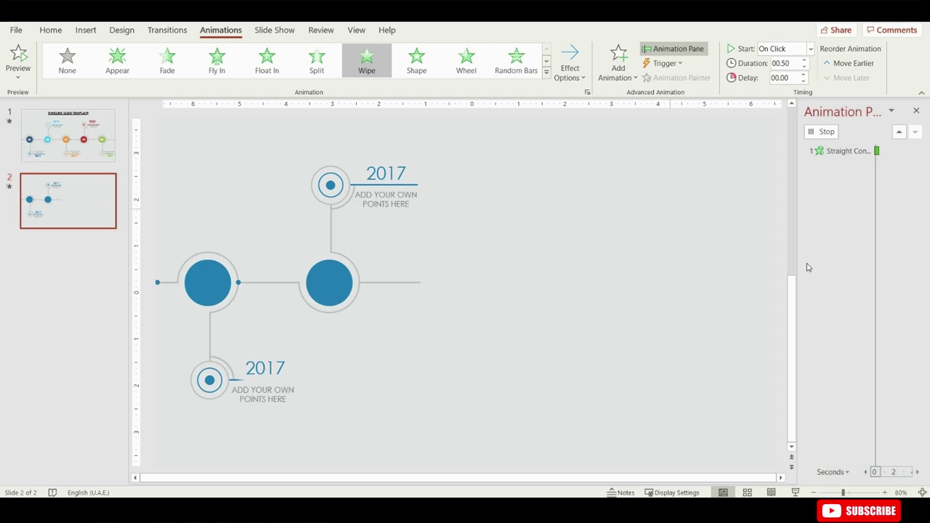
click(801, 50)
click(785, 90)
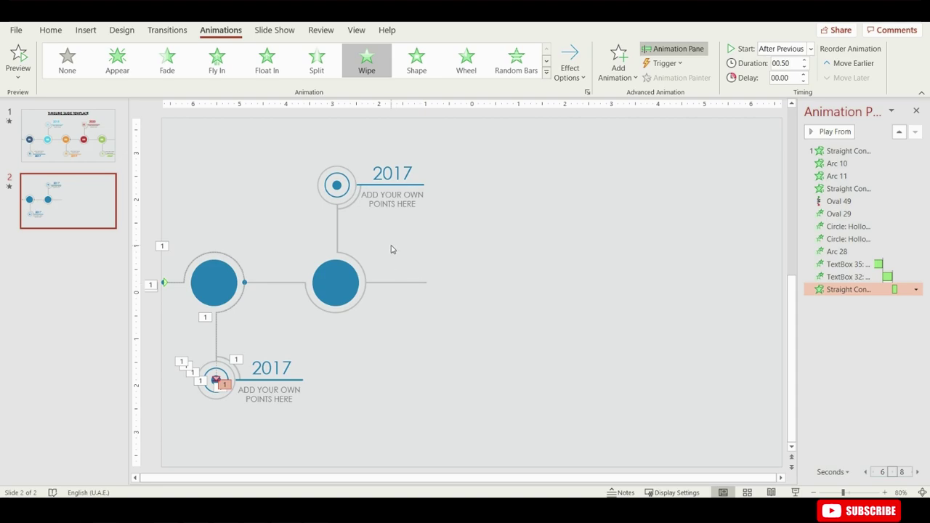
Duplicate all the animated timeline elements and place the copies so they continue the horizontal line after the second circle
key(ctrl+v)
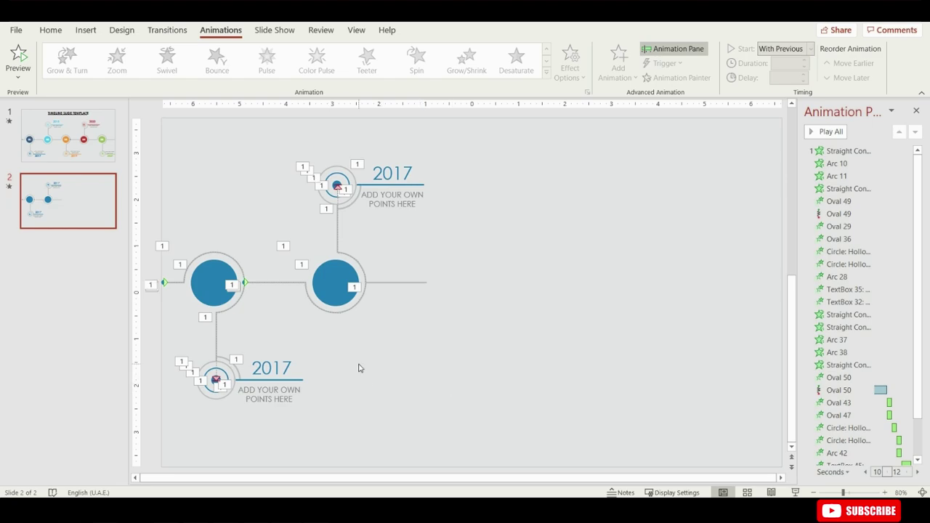
key(ctrl+a)
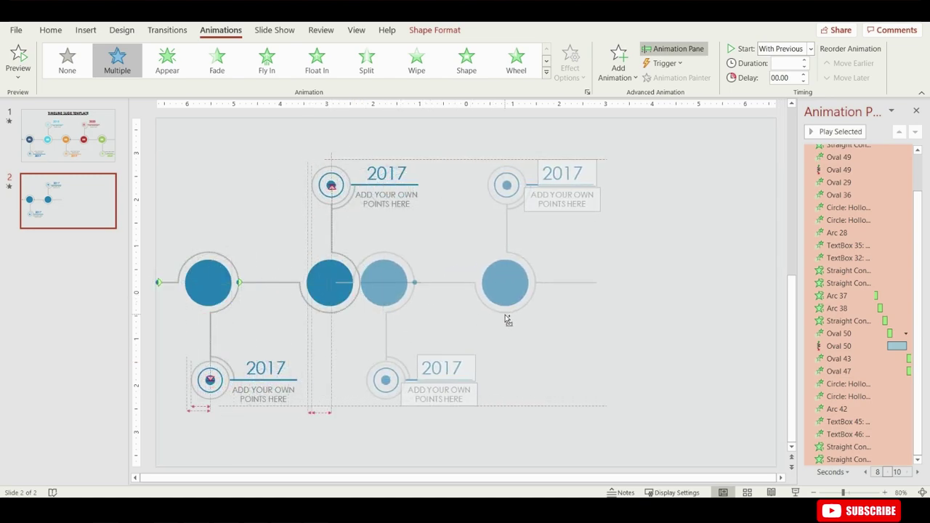
drag(551, 320, 569, 321)
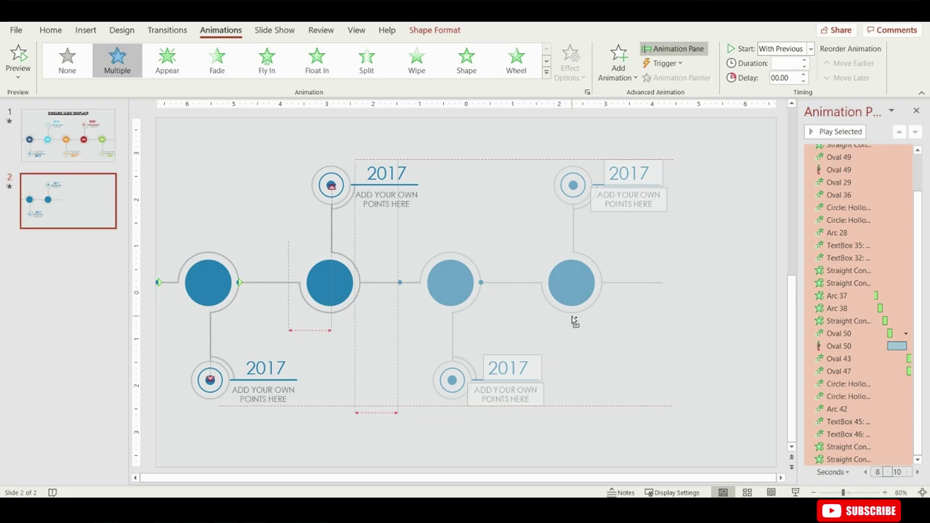
click(611, 376)
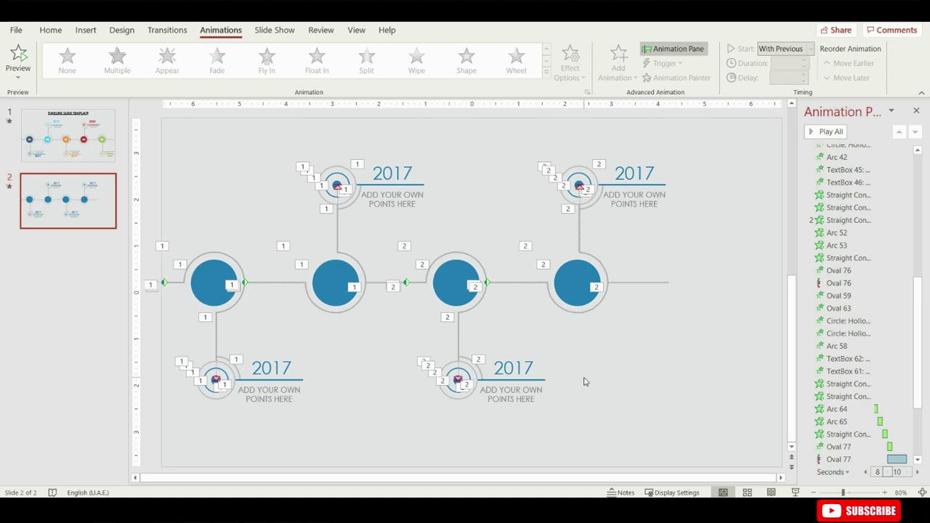
Replace the third circle's incoming dot motion path with a custom path from the second circle's arc, around the third arc, to the lower marker's centre
scroll(287, 264, up, 5)
click(246, 245)
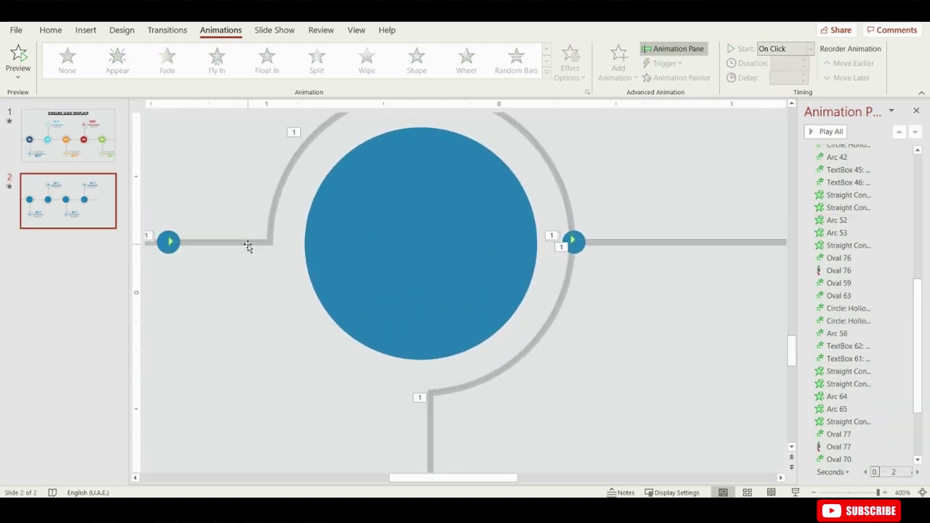
click(169, 241)
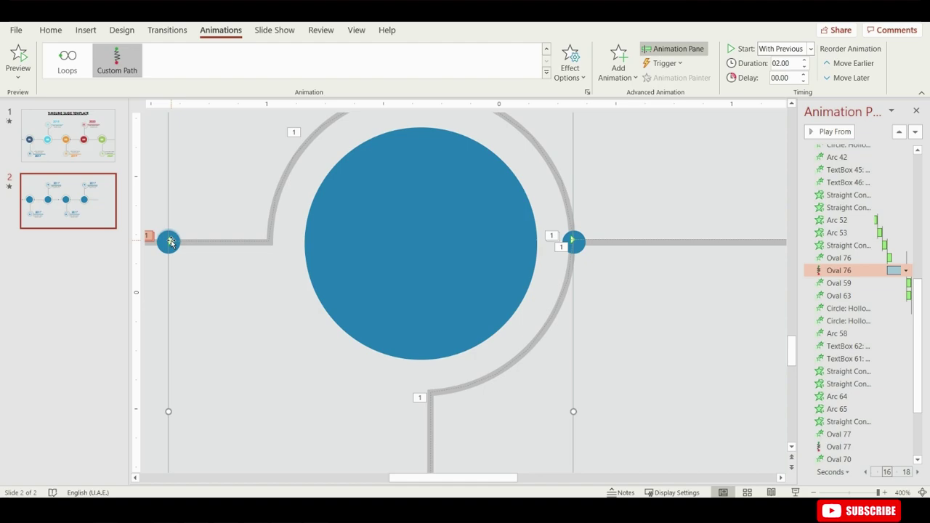
scroll(185, 256, down, 5)
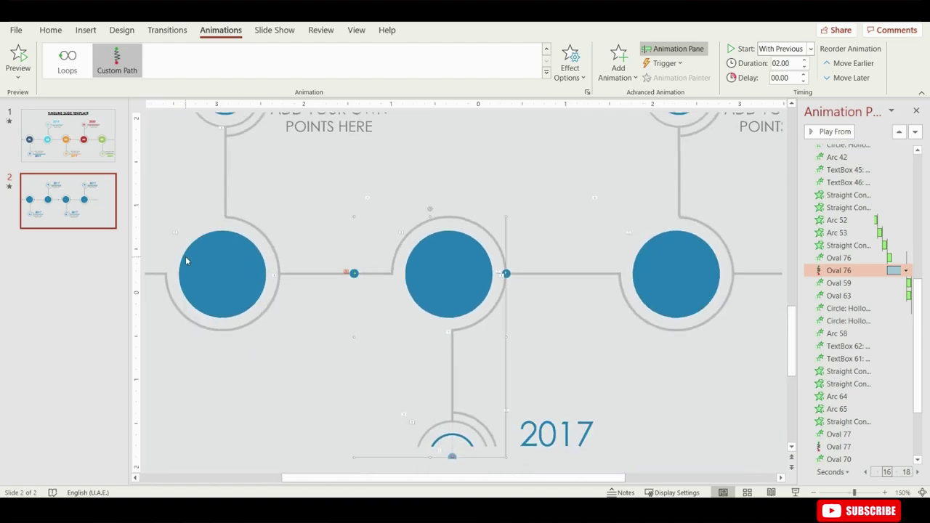
key(Delete)
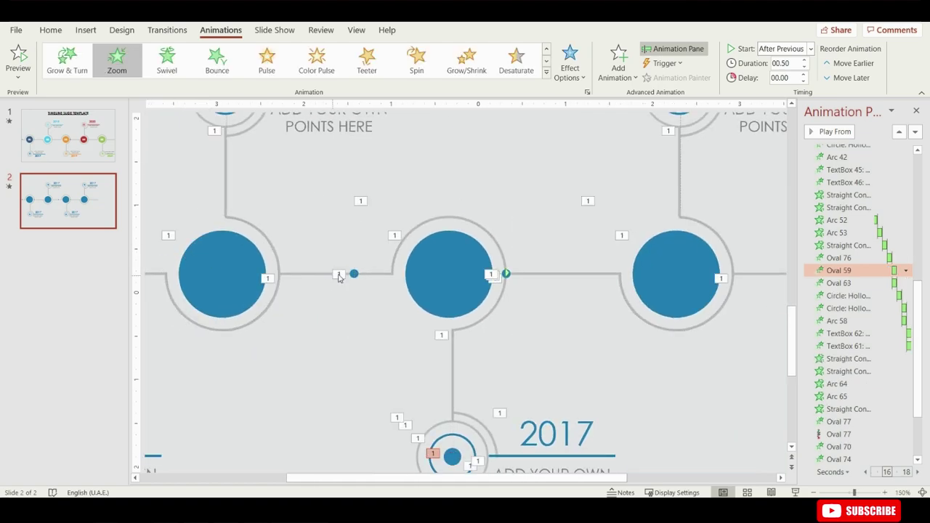
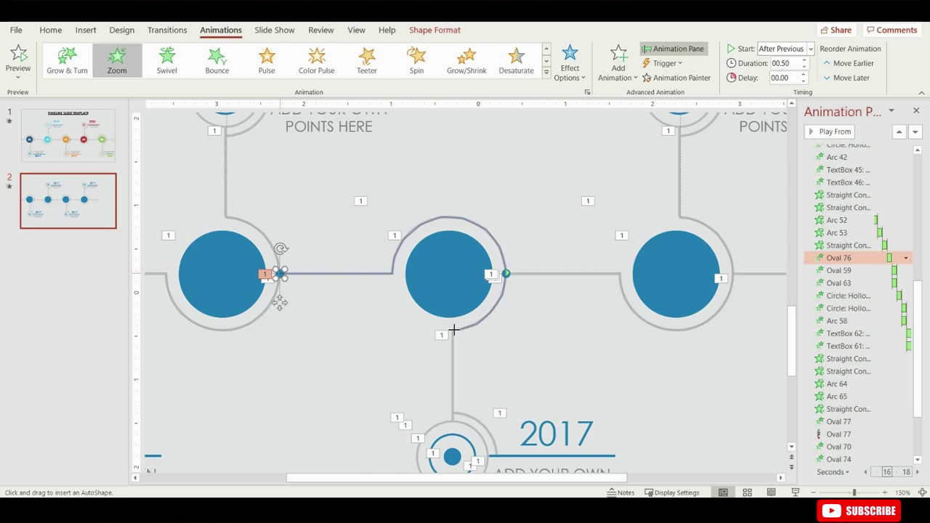
drag(452, 329, 451, 457)
double_click(452, 456)
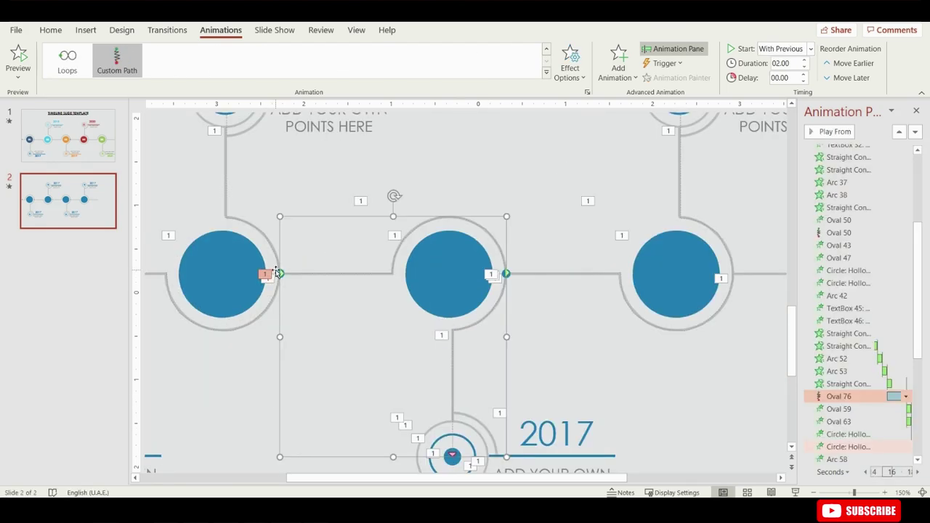
Add a Zoom entrance starting After Previous to the small dot on the second circle's arc, keeping its motion path
click(276, 272)
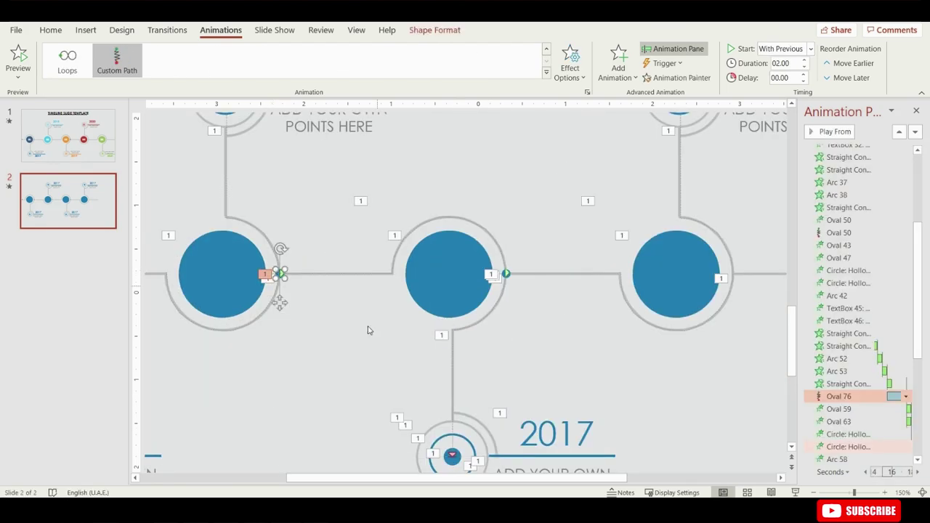
click(617, 60)
click(618, 189)
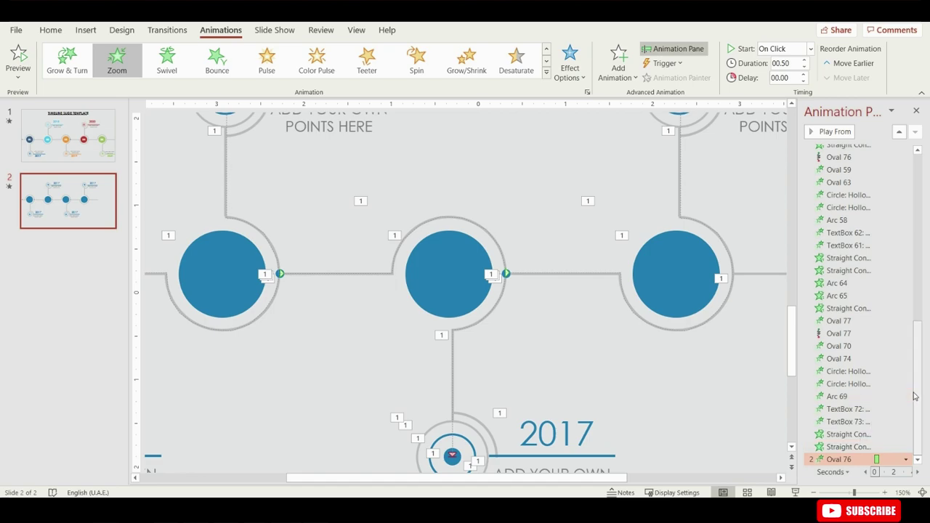
click(788, 51)
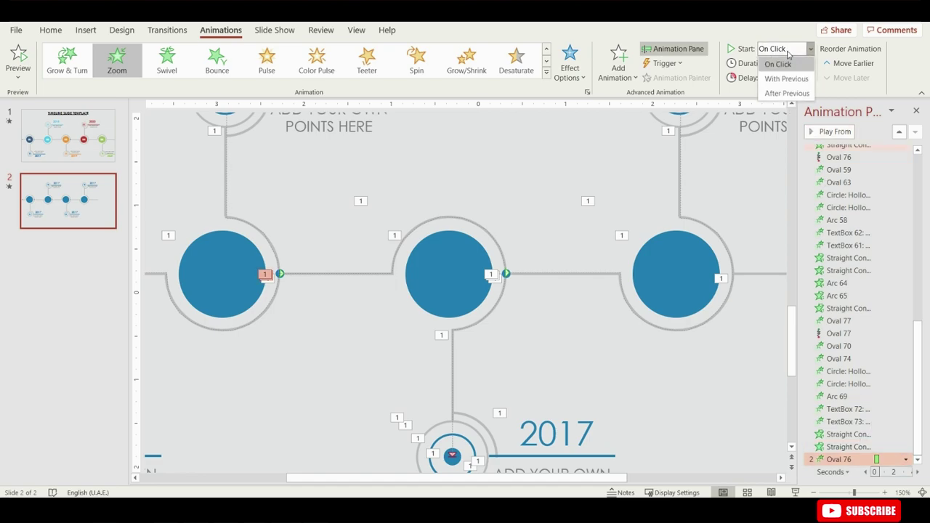
click(787, 93)
Reorder the small dot's new Zoom entrance to directly follow the Wipe of the line connecting the second and third circles
click(890, 256)
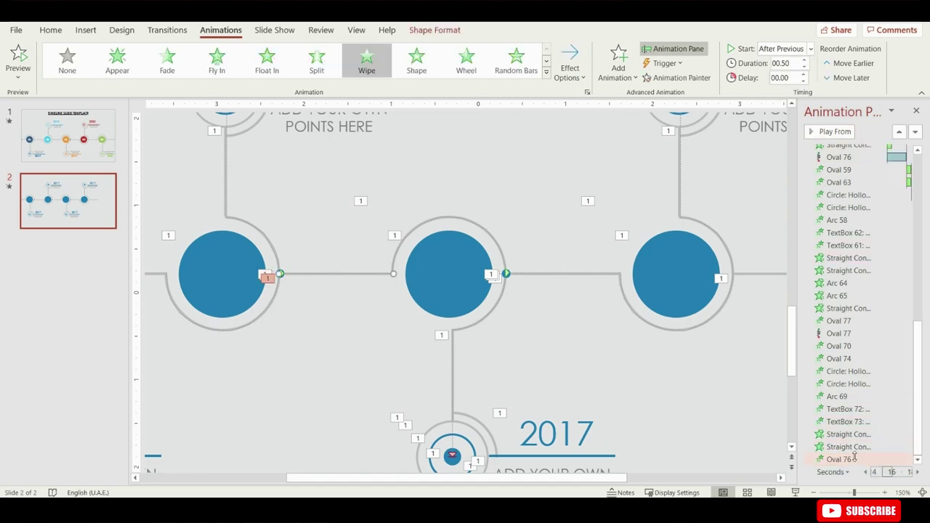
scroll(851, 328, up, 3)
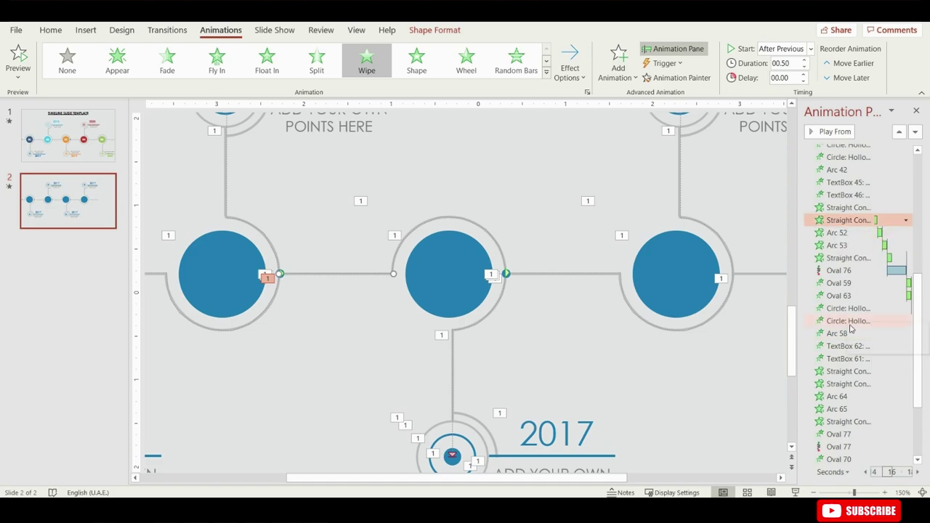
scroll(851, 328, down, 3)
drag(849, 464, 859, 191)
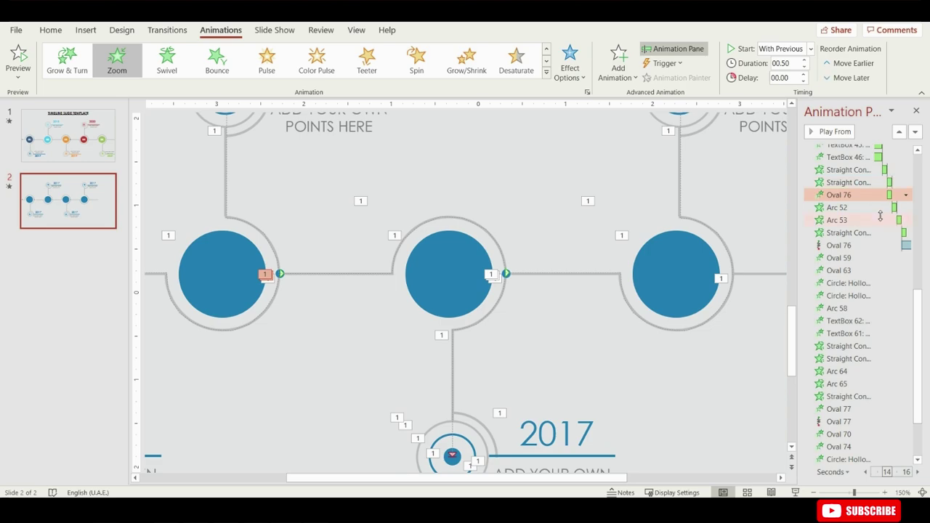
click(857, 183)
click(851, 198)
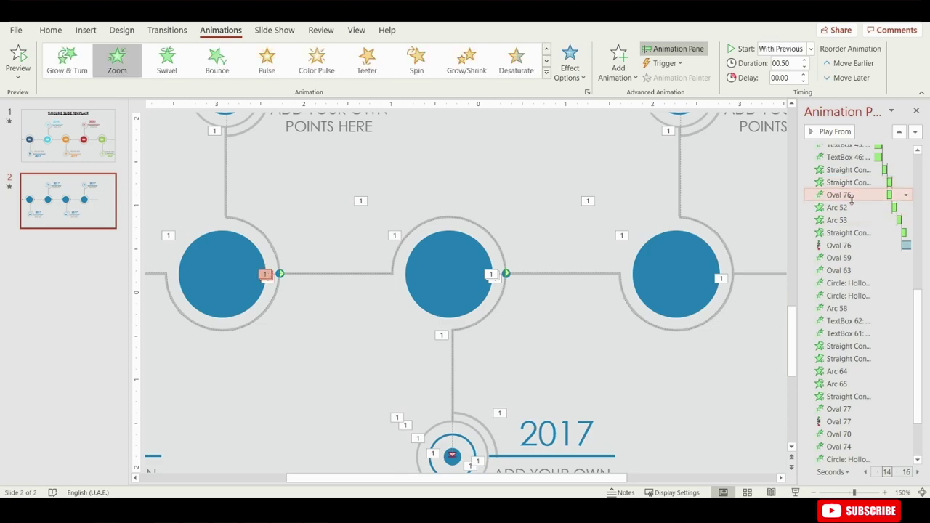
click(505, 328)
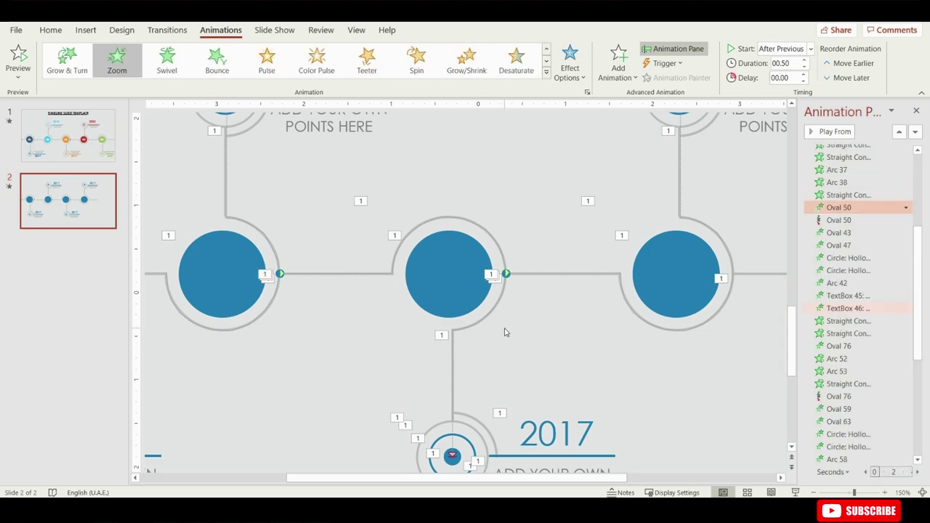
Duplicate the third circle's animated section with its lower marker and place the copy after the fourth circle as the fifth section
scroll(505, 332, down, 6)
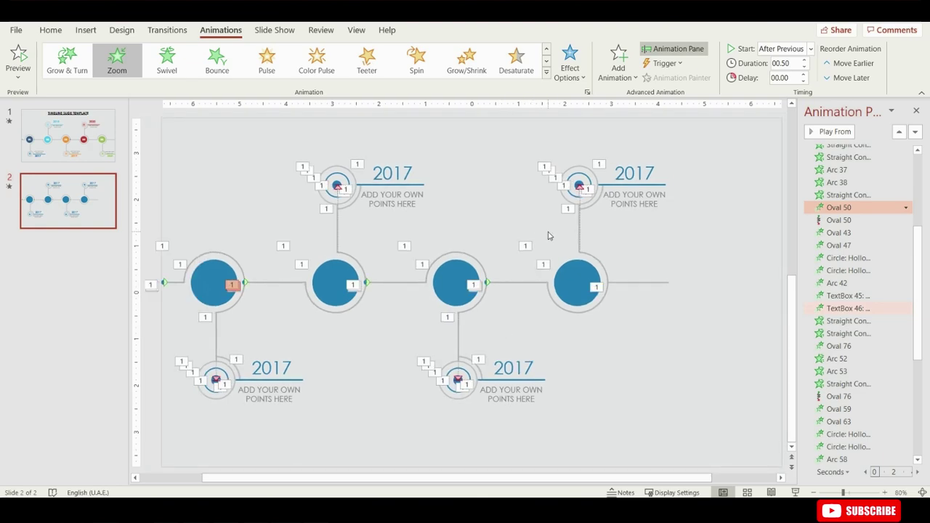
drag(548, 235, 402, 427)
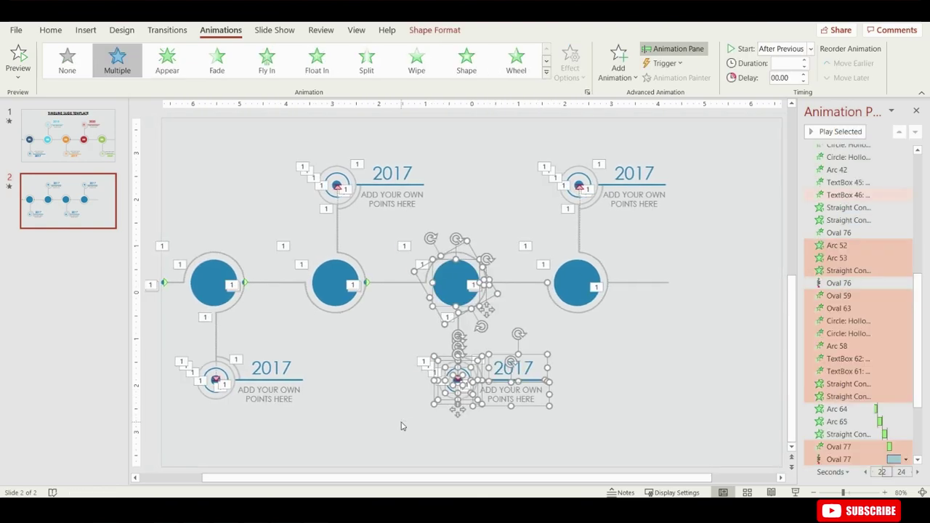
drag(457, 293, 695, 312)
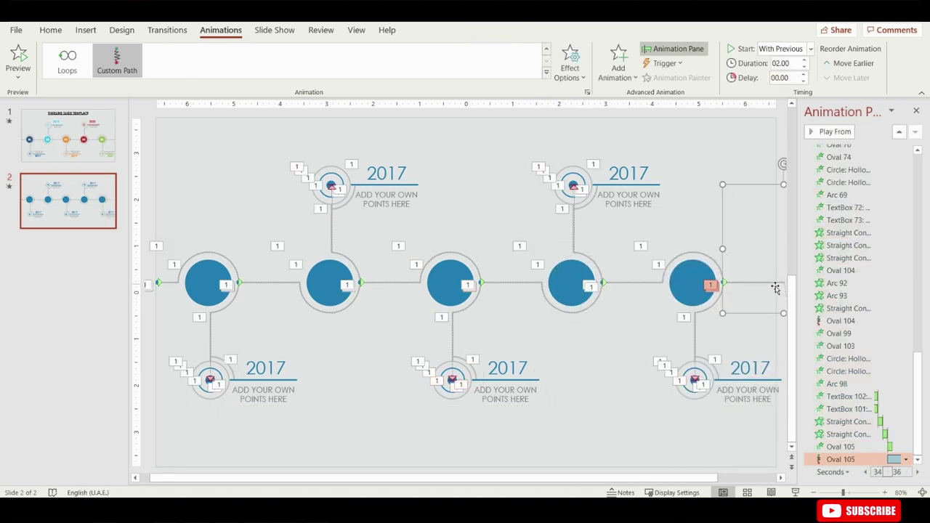
Remove the dot and its motion path after the fifth circle and shorten the last horizontal line to the slide's edge
scroll(775, 289, down, 2)
click(729, 287)
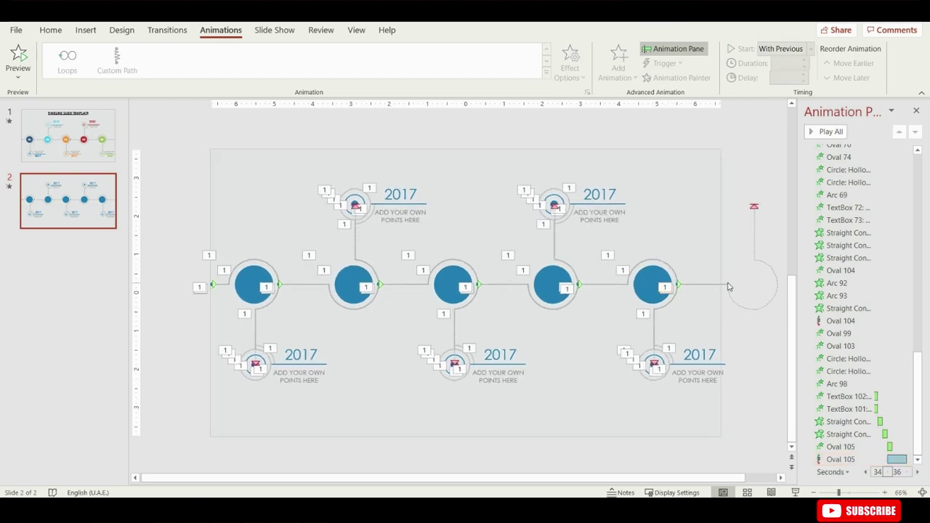
click(730, 291)
click(727, 290)
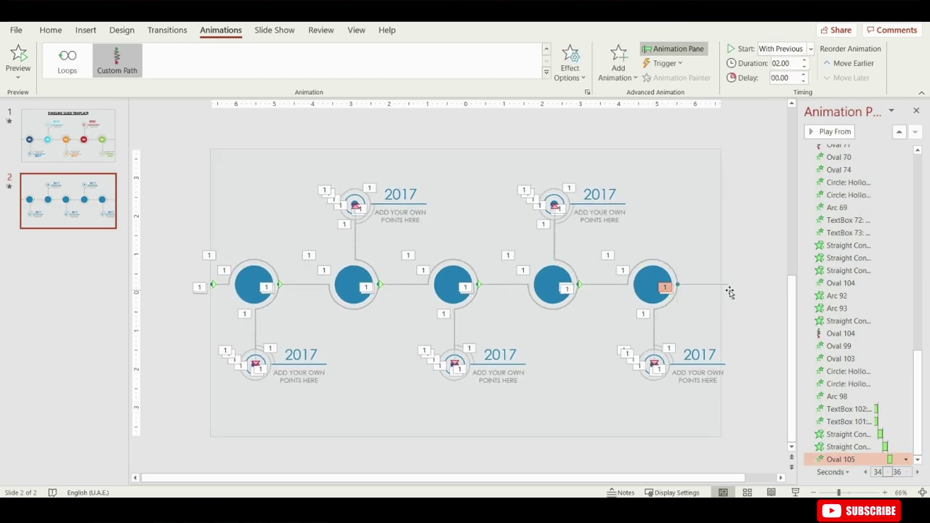
click(674, 287)
click(680, 287)
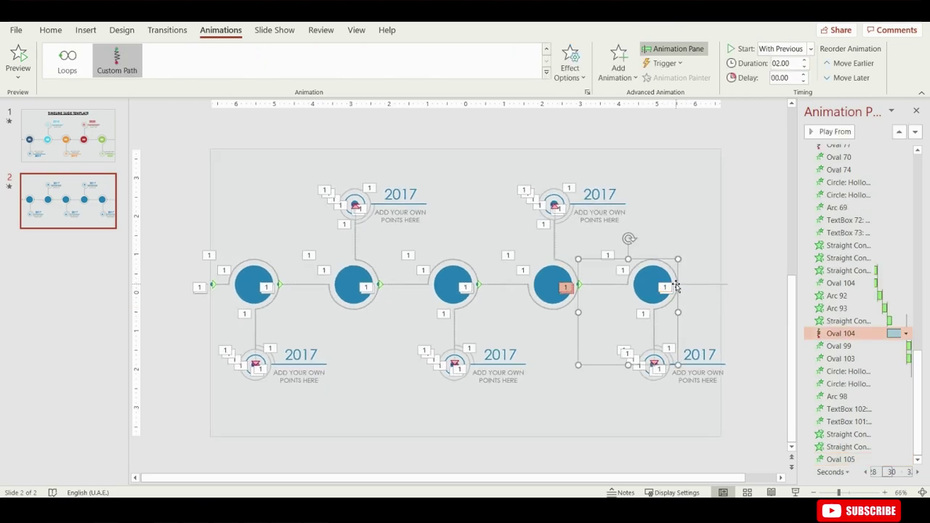
click(675, 290)
click(724, 283)
click(725, 284)
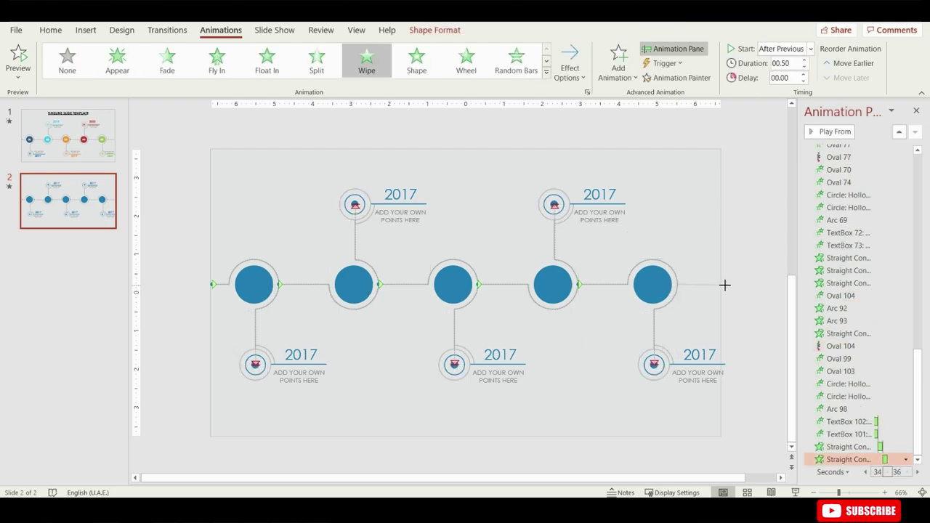
Enter the number 1 in the first large circle and set its font size to 28
click(254, 284)
click(50, 30)
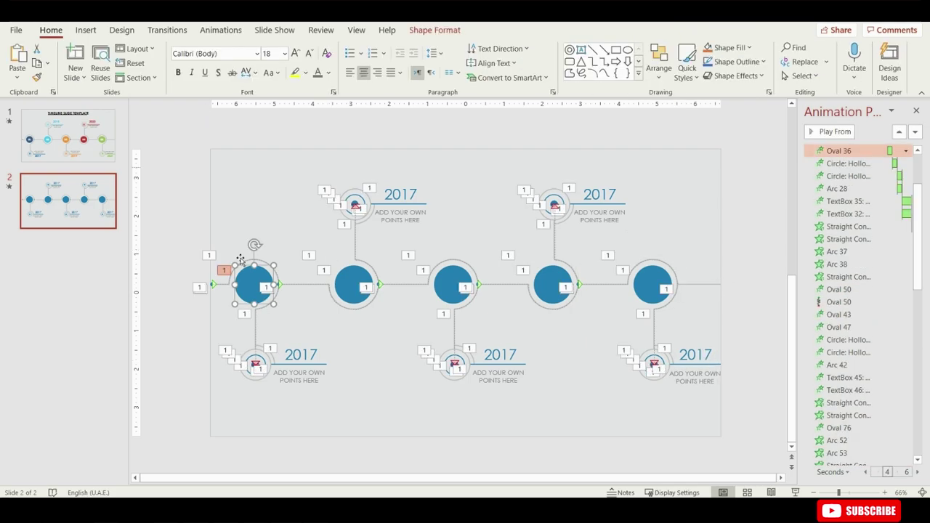
ctrl+scroll(253, 297, up, 6)
text(1)
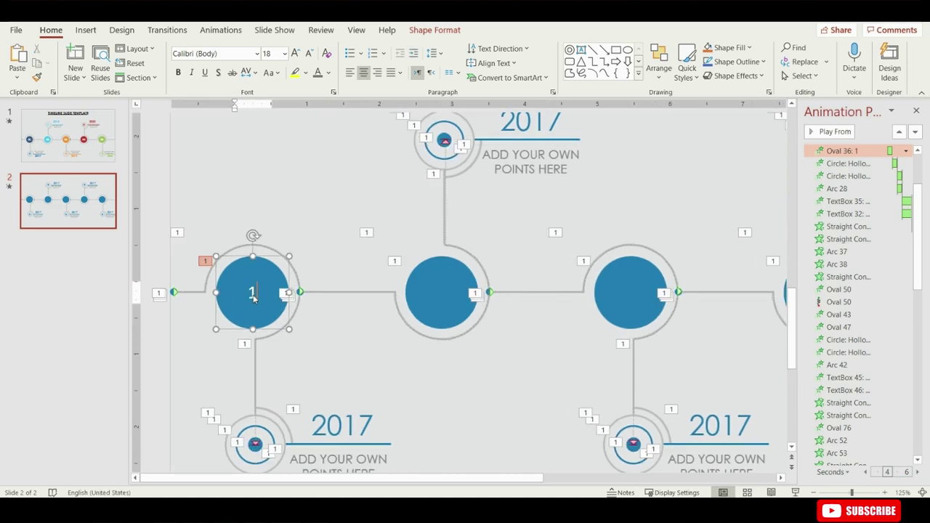
double_click(263, 299)
key(ctrl+shift+period)
key(ctrl+shift+period)
key(ctrl+shift+period)
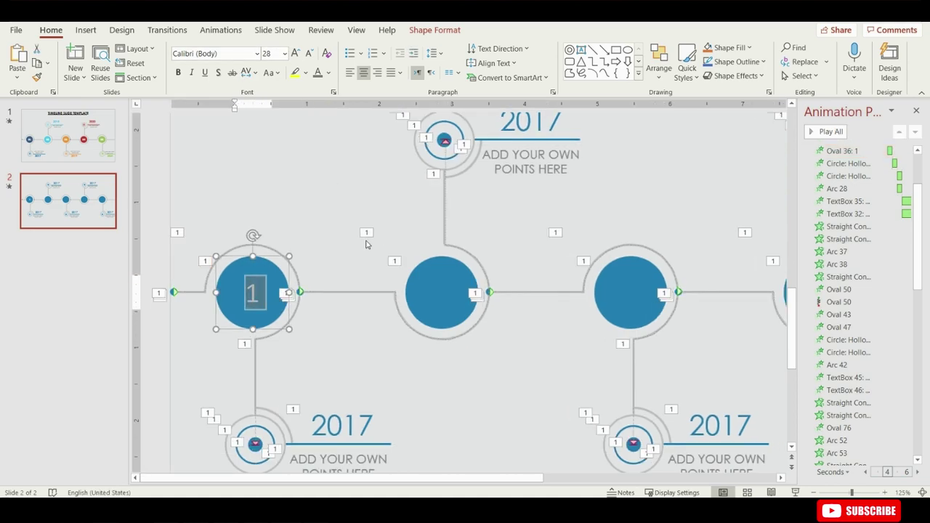
Enter the number 2 in the second large circle and 3 in the third
ctrl+scroll(363, 255, down, 5)
click(356, 270)
text(2)
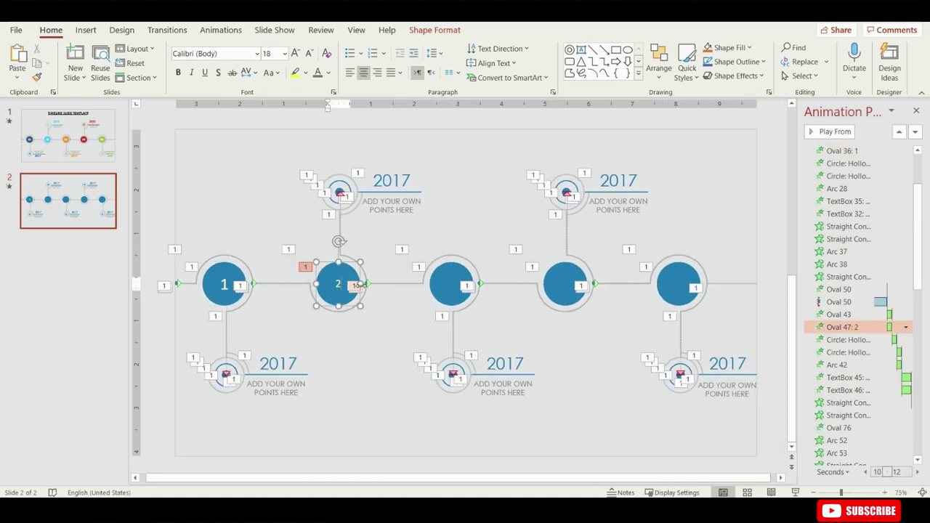
click(458, 289)
text(3)
Enlarge the numbers in the second and third circles to font size 28
double_click(338, 284)
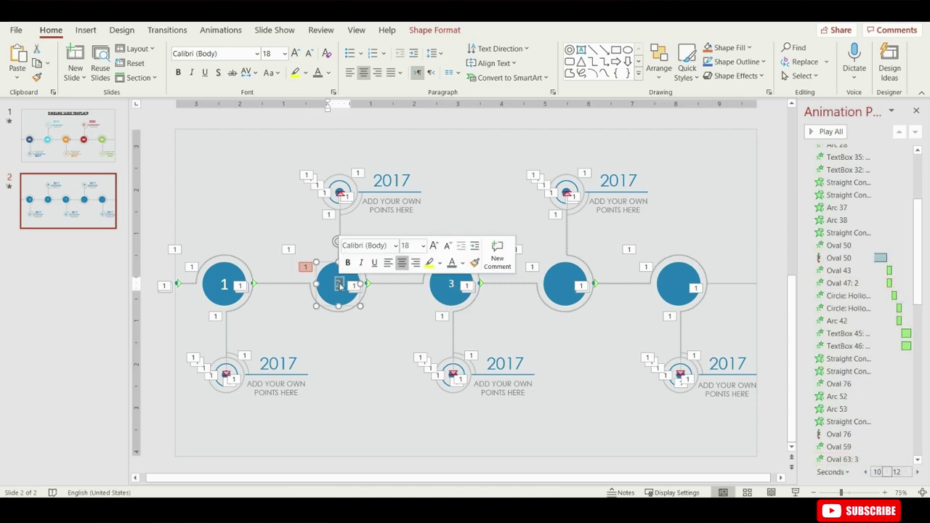
click(295, 53)
click(295, 53)
click(295, 53)
double_click(451, 284)
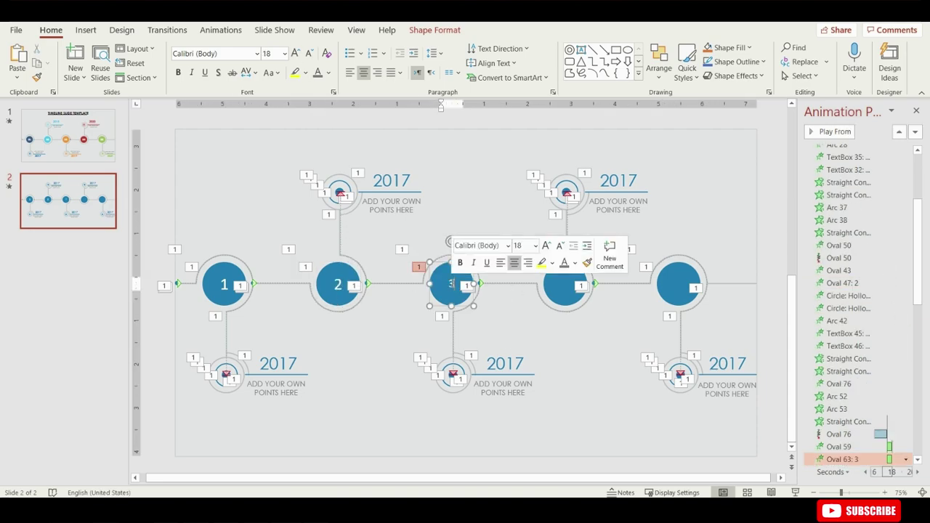
click(295, 53)
click(295, 53)
click(295, 53)
click(343, 285)
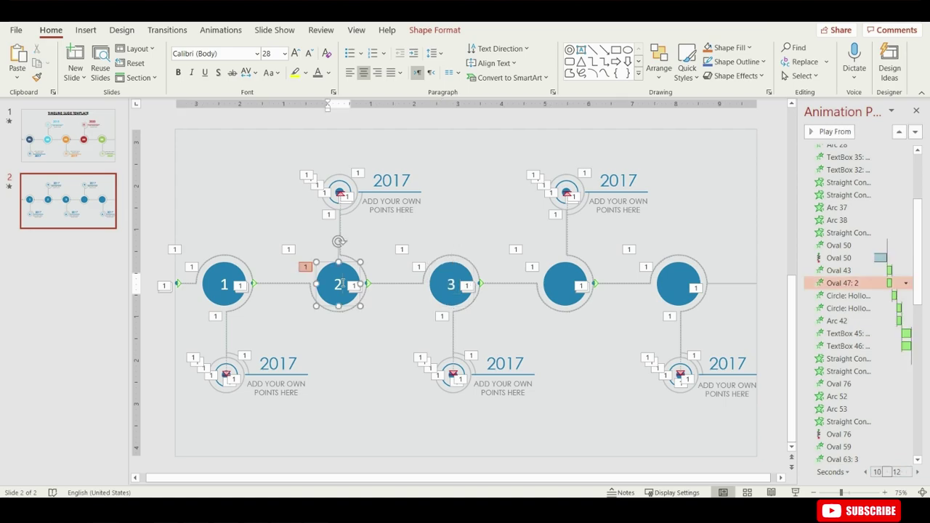
Number the fourth and fifth large circles 4 and 5, both at font size 28
click(560, 289)
click(295, 53)
click(295, 54)
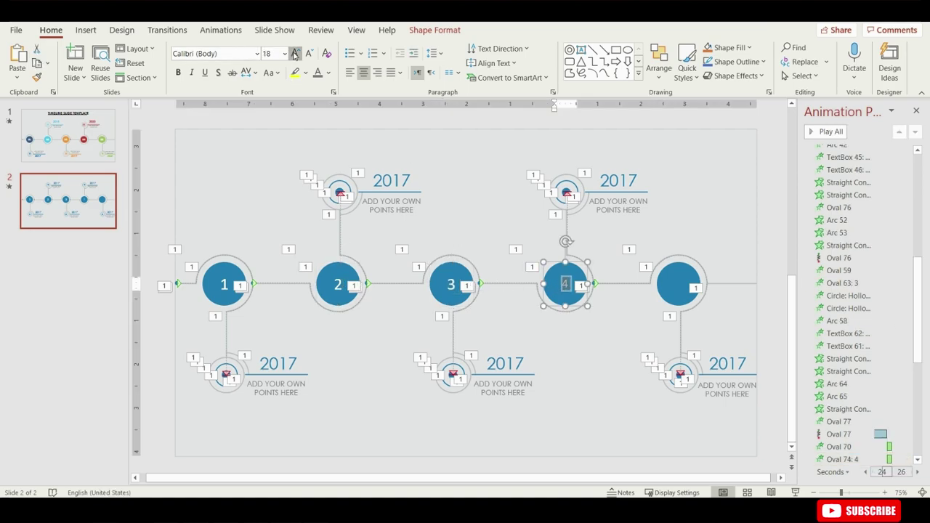
click(295, 53)
click(672, 283)
text(5)
click(295, 53)
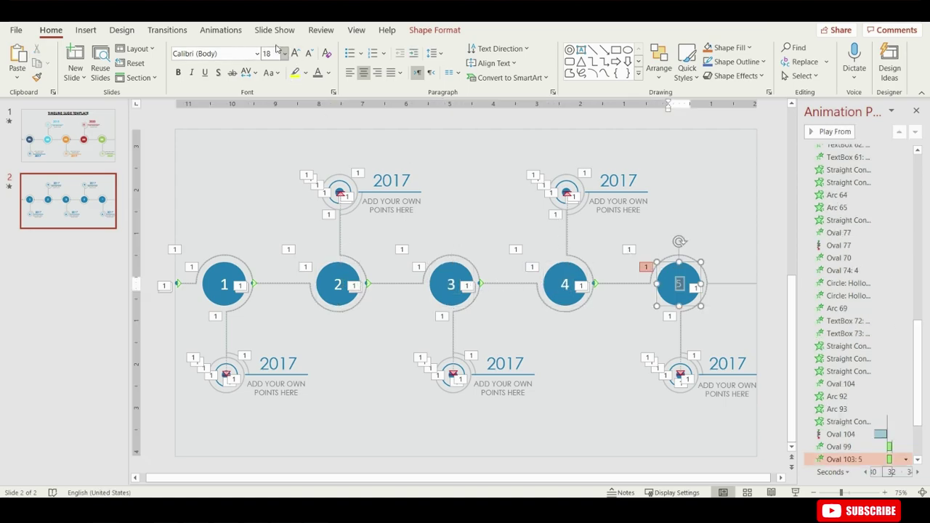
click(295, 53)
click(295, 53)
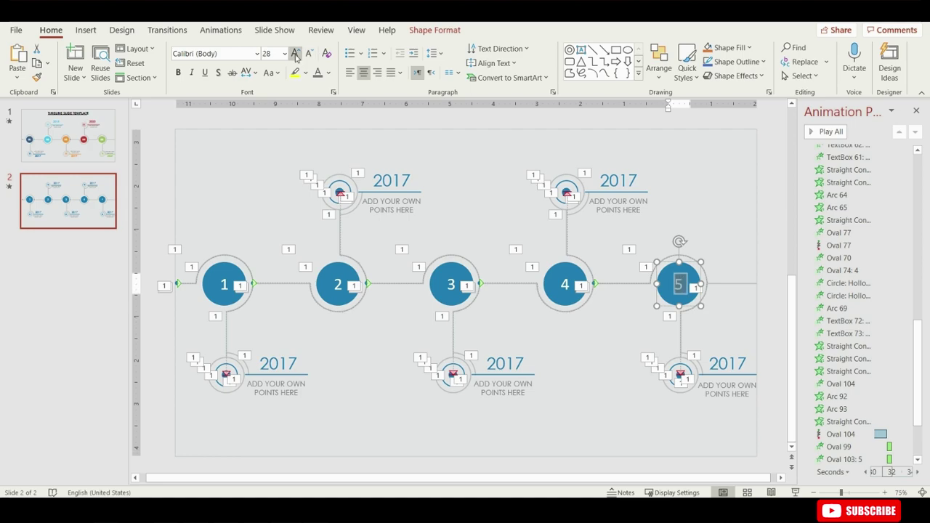
Change the year headings of the second to fifth sections to 2018, 2019, 2020 and 2021
click(457, 223)
double_click(392, 180)
text(2018)
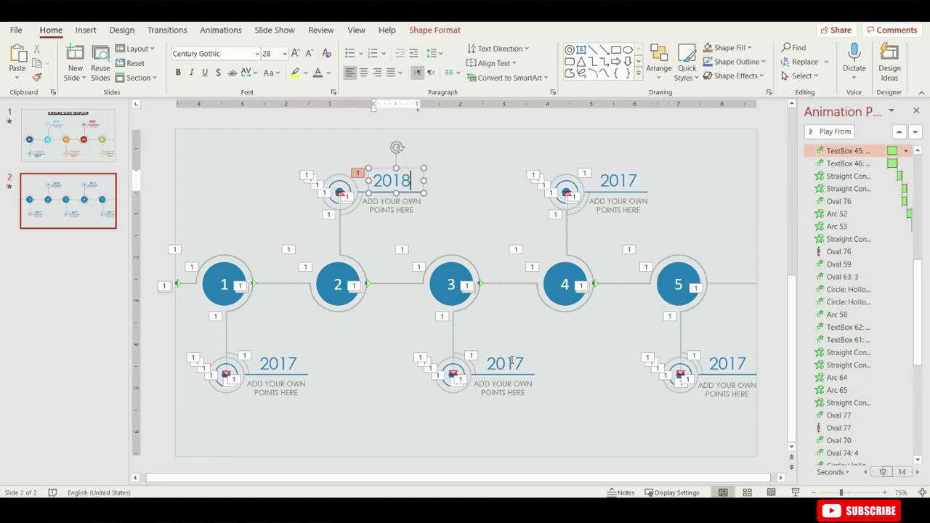
double_click(512, 361)
click(522, 367)
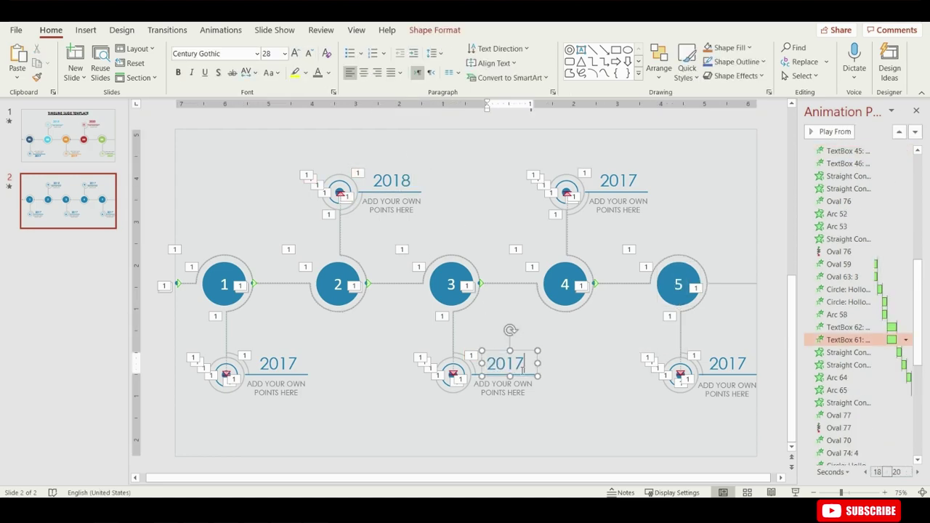
click(637, 177)
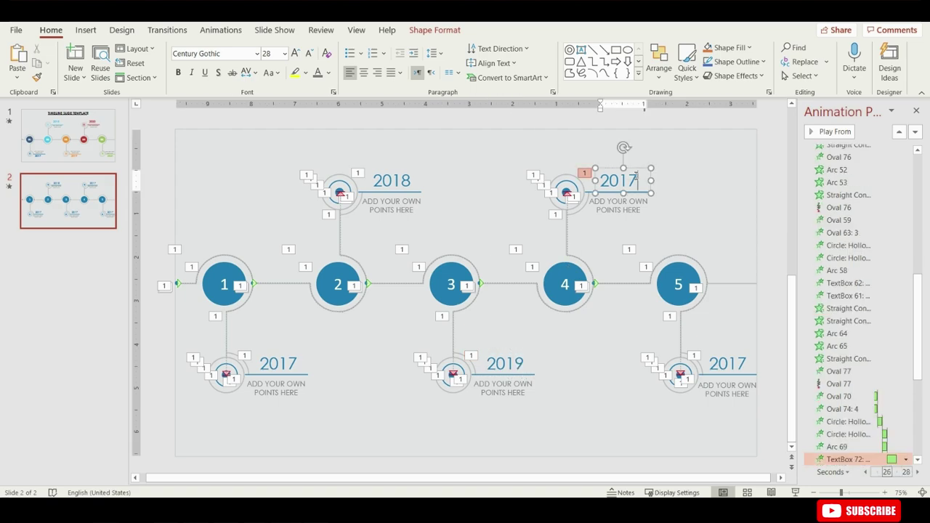
click(744, 369)
text(21)
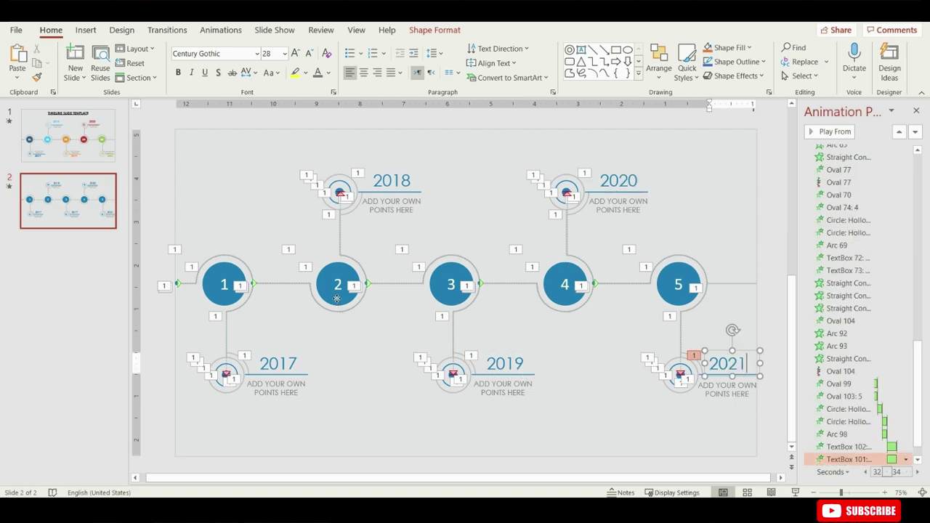
Fill circle 2, its incoming small dot, and the 2018 marker's centre dot and inner ring with magenta
click(339, 301)
ctrl+click(339, 192)
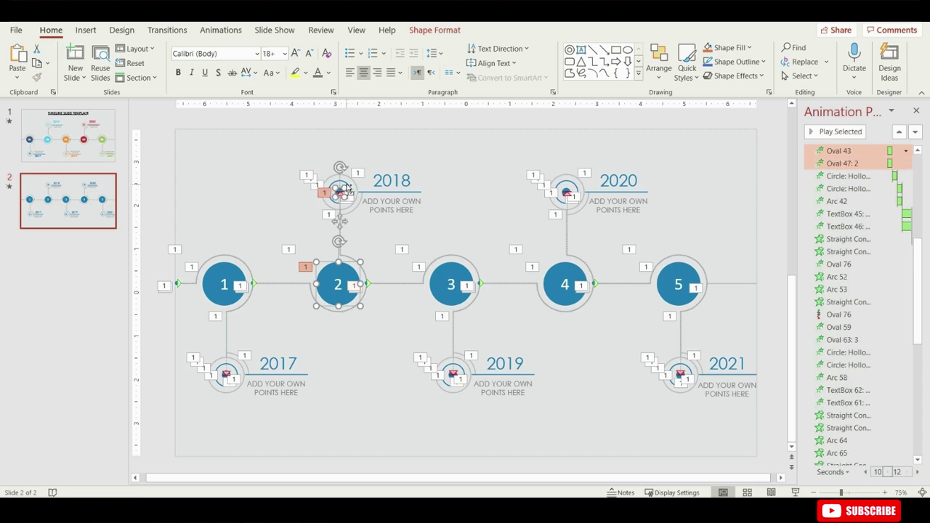
ctrl+click(253, 284)
scroll(338, 284, up, 5)
scroll(409, 247, down, 3)
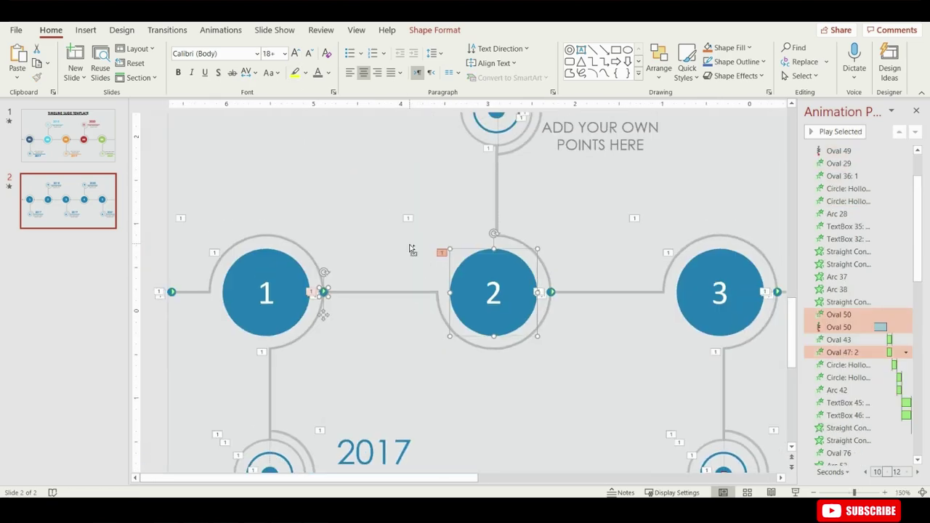
ctrl+click(450, 132)
ctrl+click(451, 132)
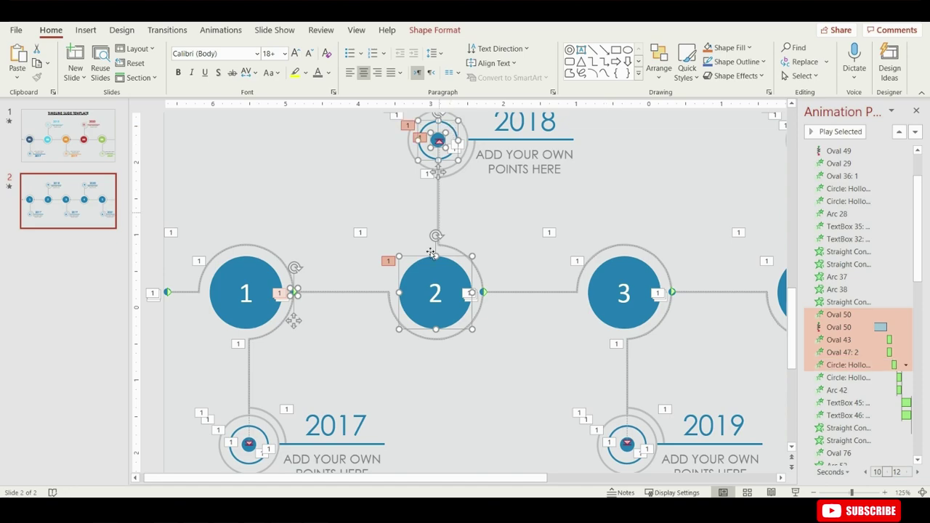
right_click(444, 284)
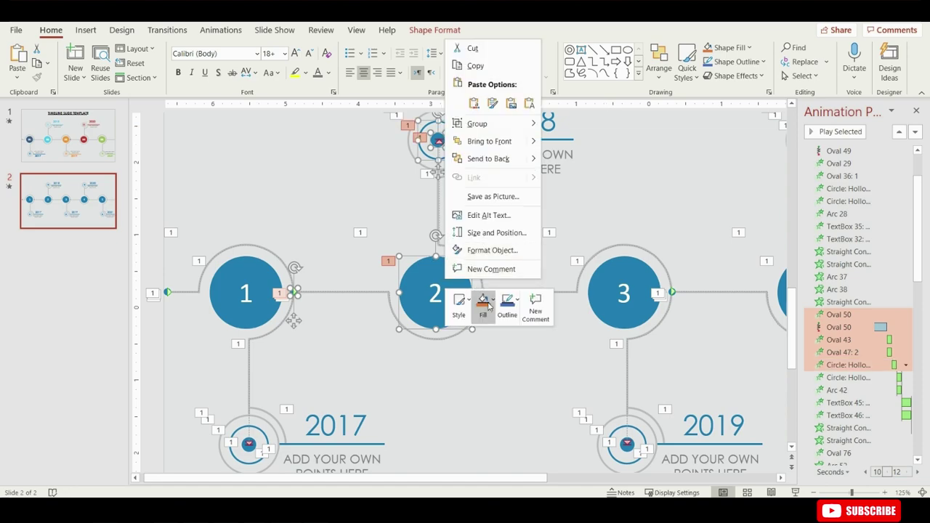
click(483, 305)
click(564, 174)
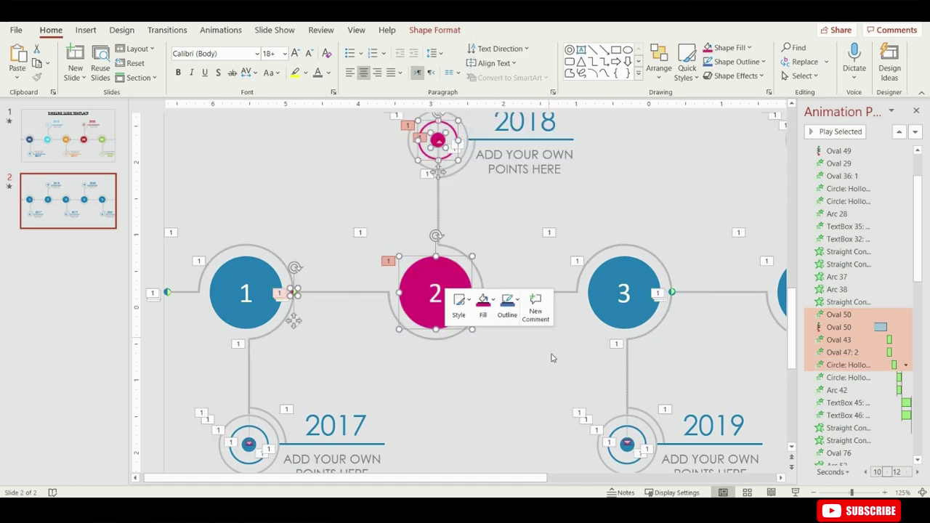
Recolour the line under the 2018 heading to the same magenta as circle 2
click(477, 142)
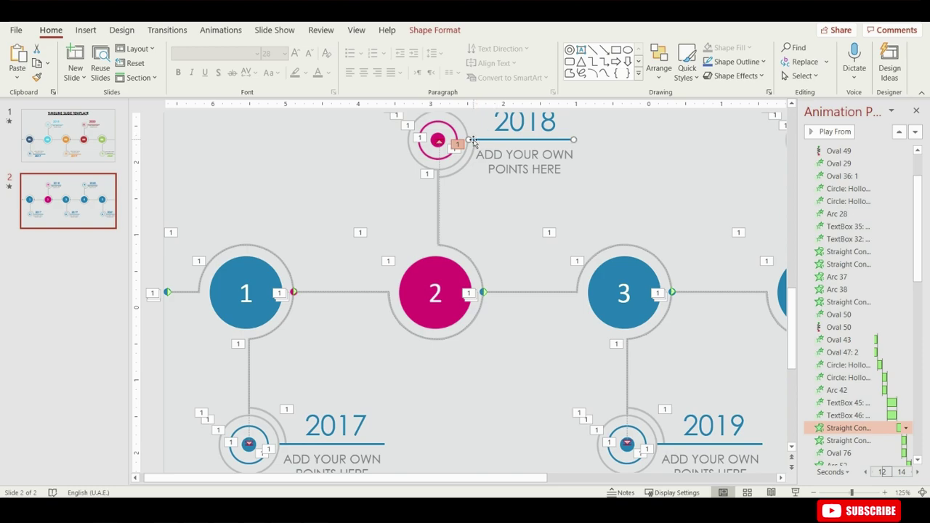
right_click(473, 142)
click(514, 405)
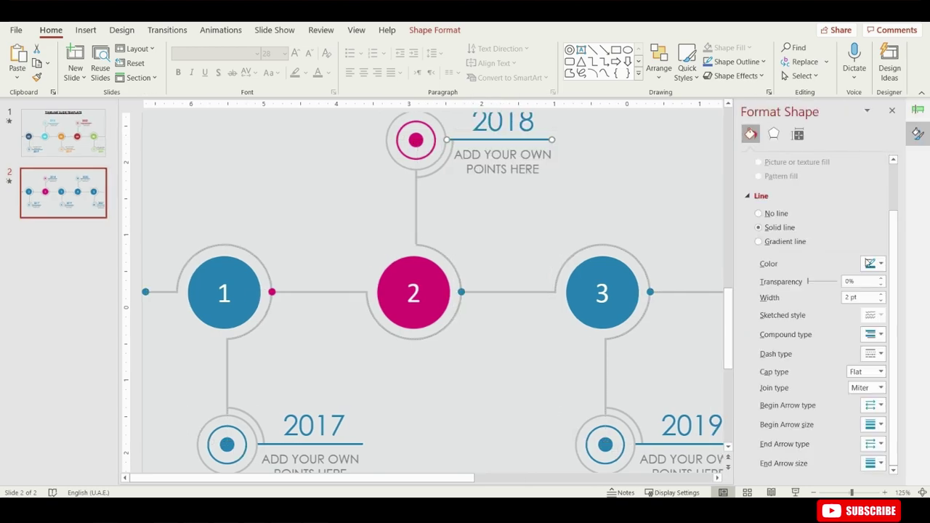
click(872, 263)
click(837, 412)
click(511, 245)
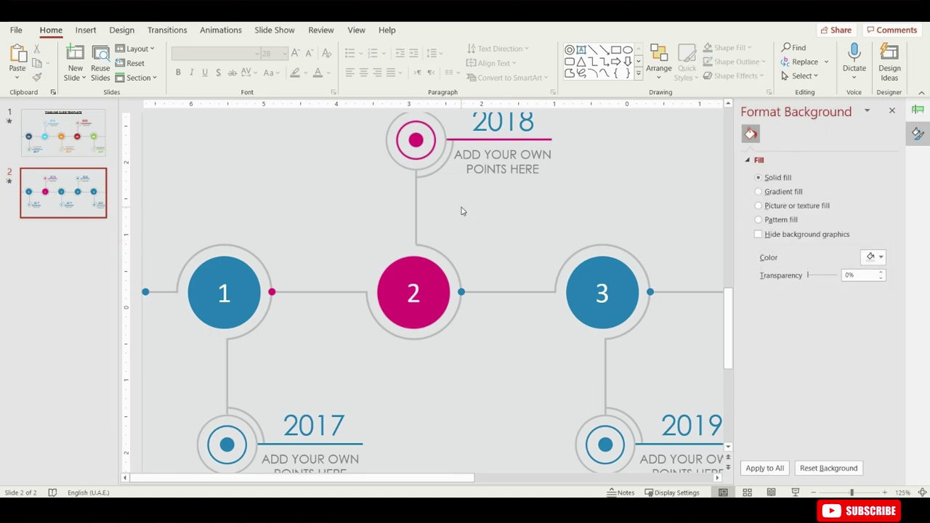
Change the font colour of the 2018 year heading
double_click(503, 122)
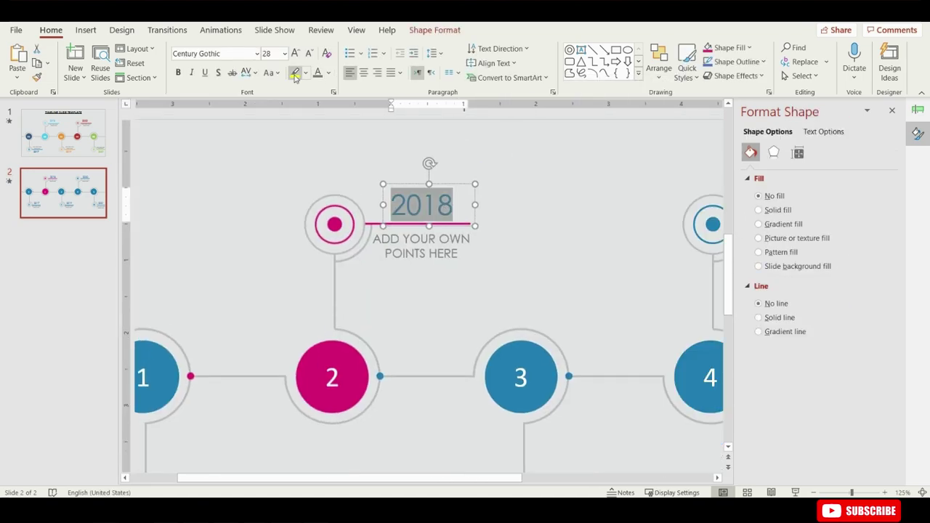